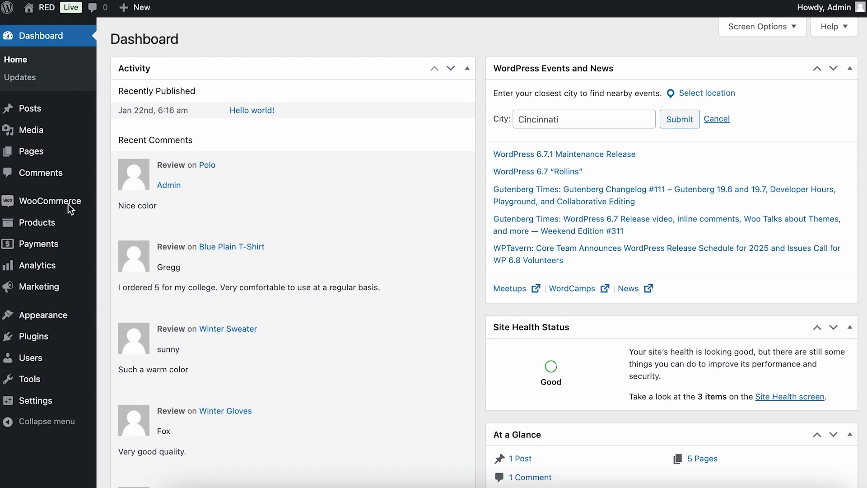
Create a new Checkoutify checkout from scratch named Multi Step Checkout.
{"action": "mouse_move", "coordinate": [87, 202]}
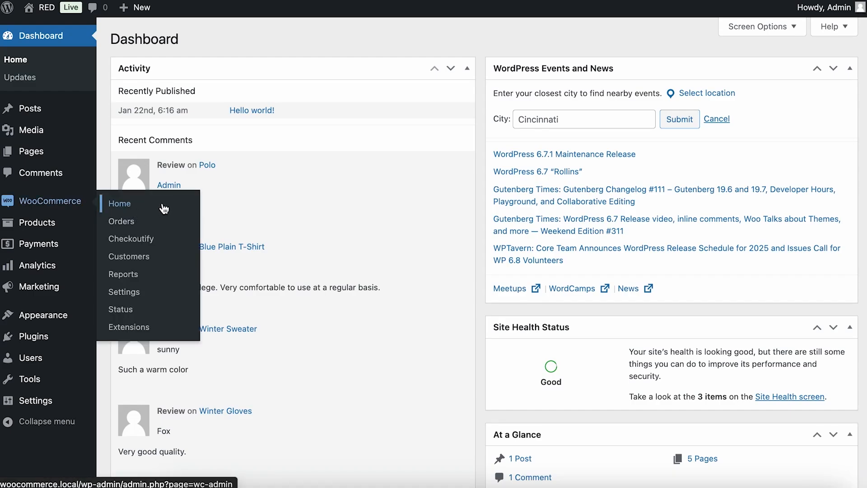
{"action": "left_click", "coordinate": [171, 243]}
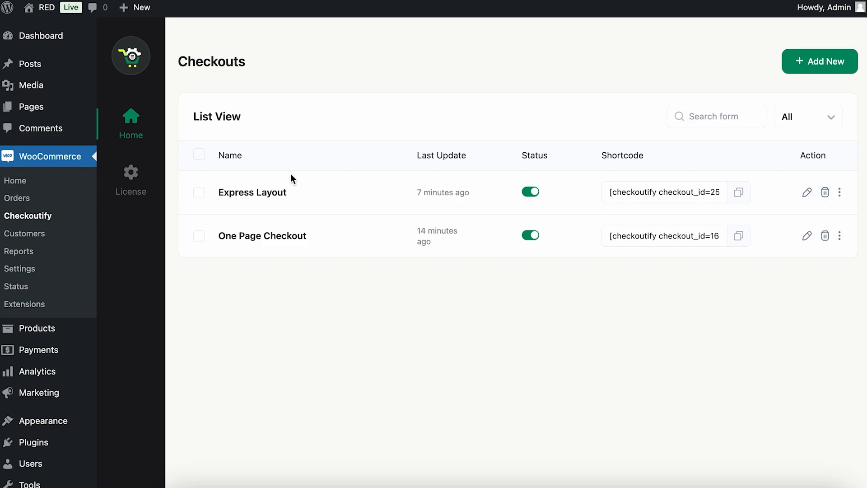
{"action": "left_click", "coordinate": [828, 72]}
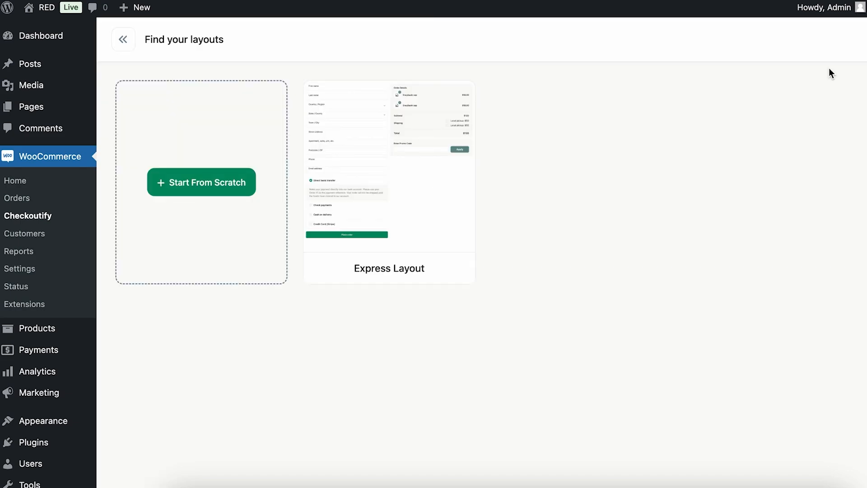
{"action": "left_click", "coordinate": [199, 189]}
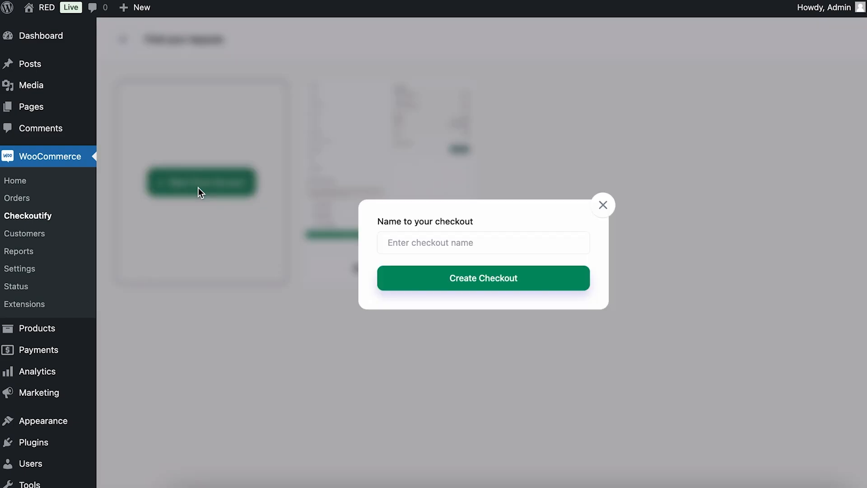
{"action": "left_click", "coordinate": [445, 246]}
{"action": "type", "text": "Multi Step Checkout"}
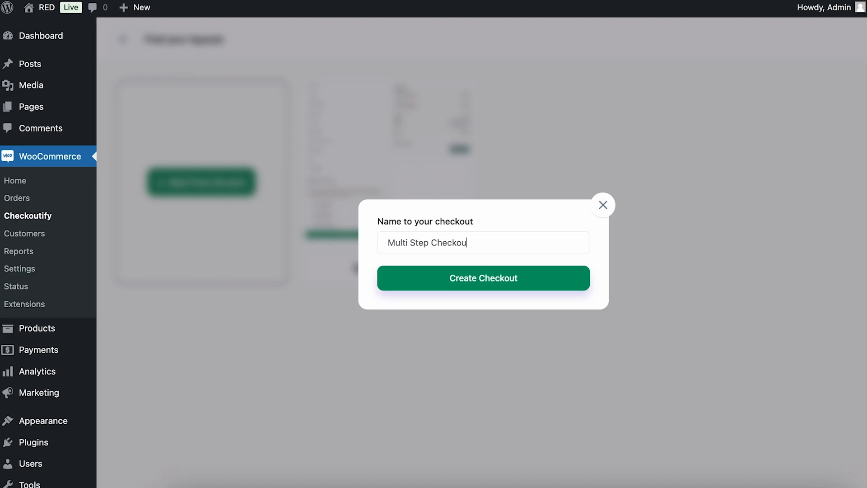
{"action": "left_click", "coordinate": [461, 285]}
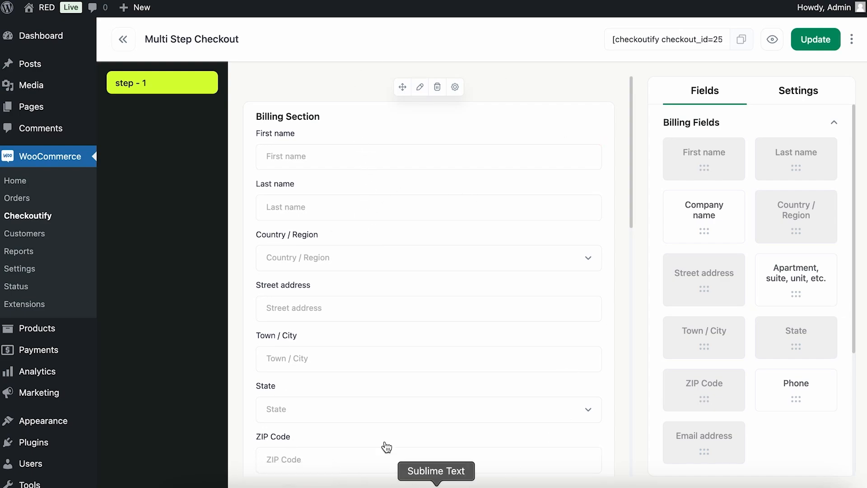
Rename the checkout's first step to Billing.
{"action": "scroll", "coordinate": [422, 397], "scroll_direction": "down", "scroll_amount": 10}
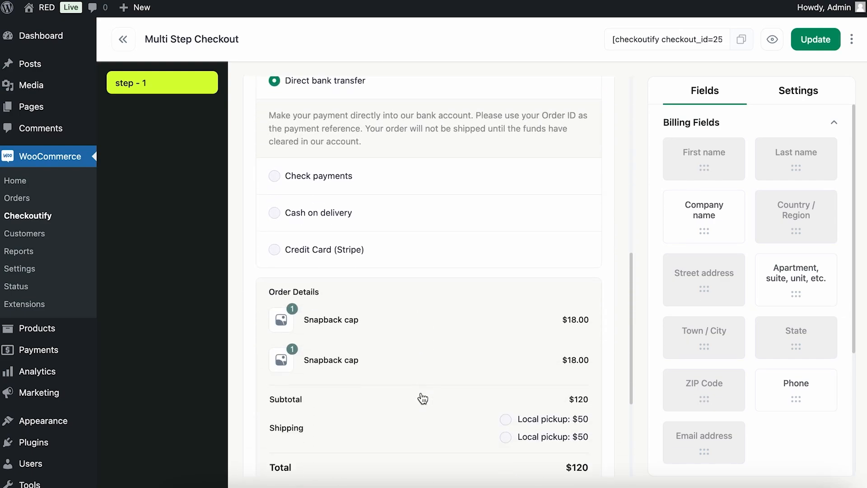
{"action": "scroll", "coordinate": [421, 399], "scroll_direction": "up", "scroll_amount": 12}
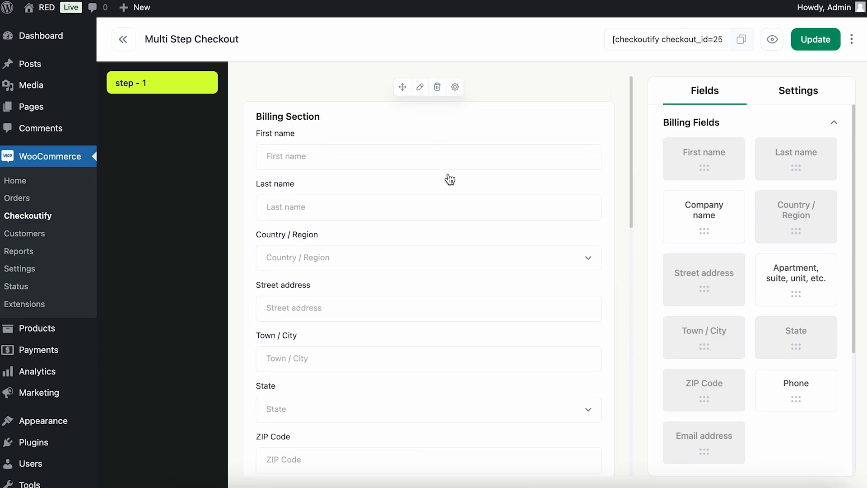
{"action": "scroll", "coordinate": [416, 324], "scroll_direction": "down", "scroll_amount": 9}
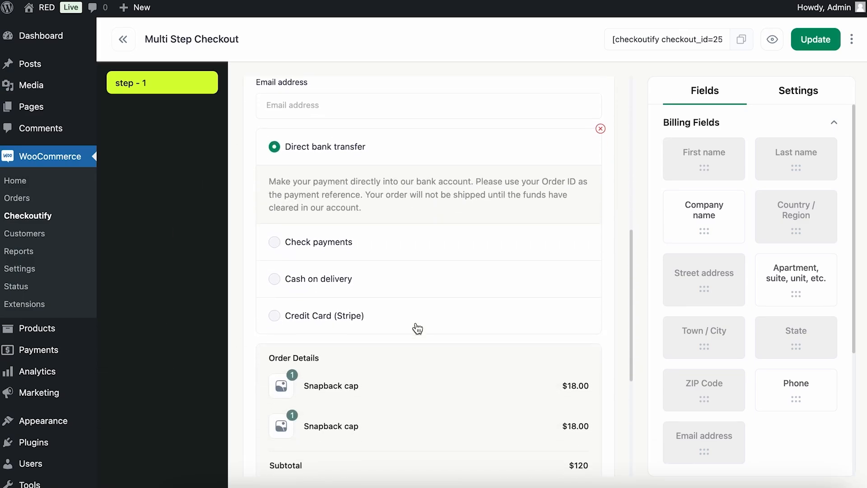
{"action": "scroll", "coordinate": [416, 327], "scroll_direction": "down", "scroll_amount": 5}
{"action": "scroll", "coordinate": [479, 262], "scroll_direction": "up", "scroll_amount": 4}
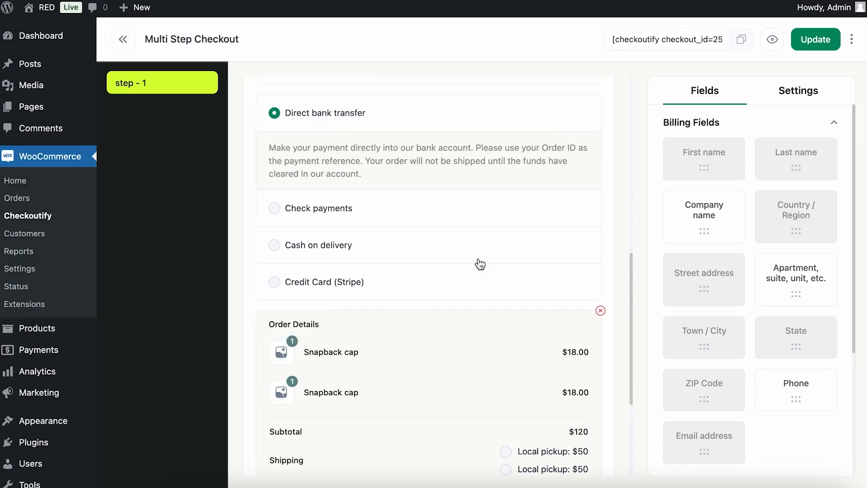
{"action": "scroll", "coordinate": [480, 264], "scroll_direction": "up", "scroll_amount": 8}
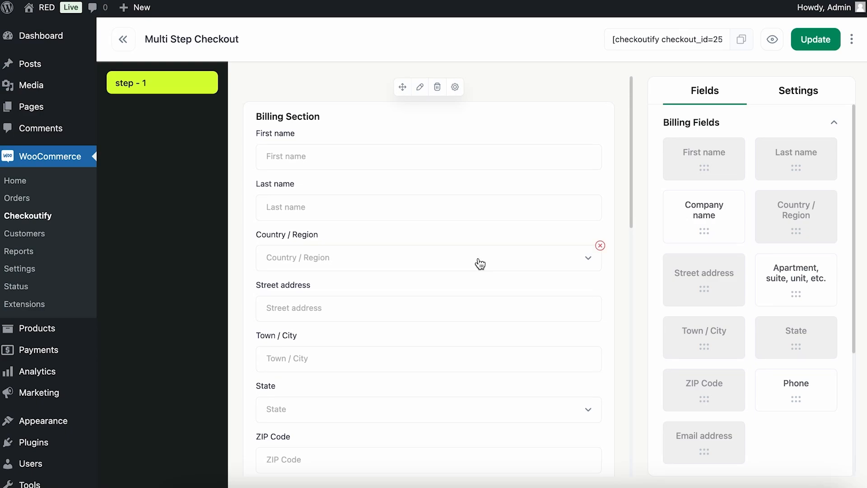
{"action": "left_click", "coordinate": [139, 84]}
{"action": "key", "text": "super+a"}
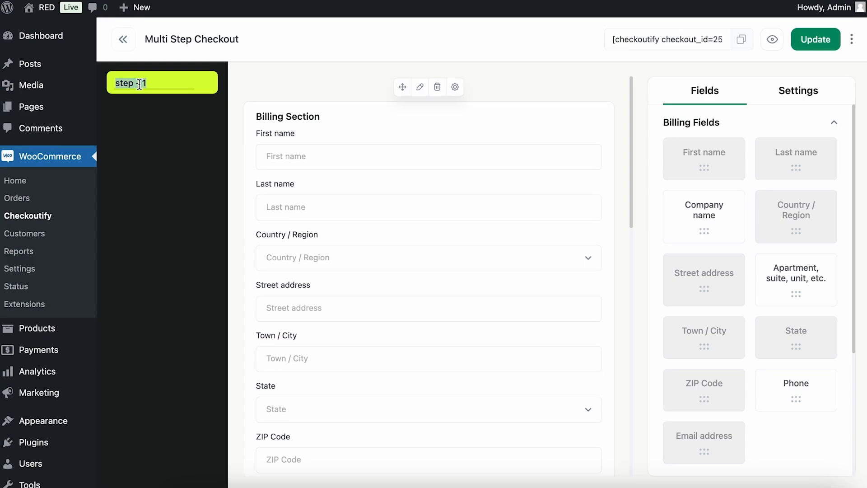
{"action": "type", "text": "B"}
{"action": "left_click", "coordinate": [155, 113]}
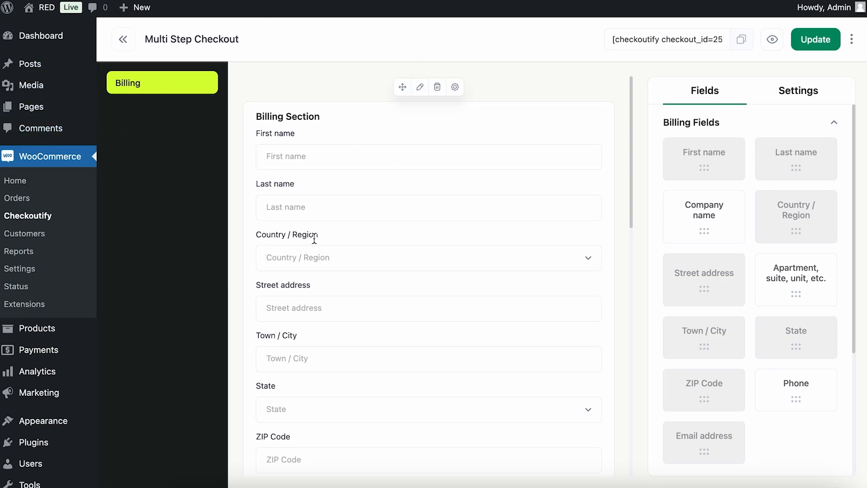
Delete the payment methods, order details and Place order elements from the Billing step's section.
{"action": "scroll", "coordinate": [368, 244], "scroll_direction": "down", "scroll_amount": 10}
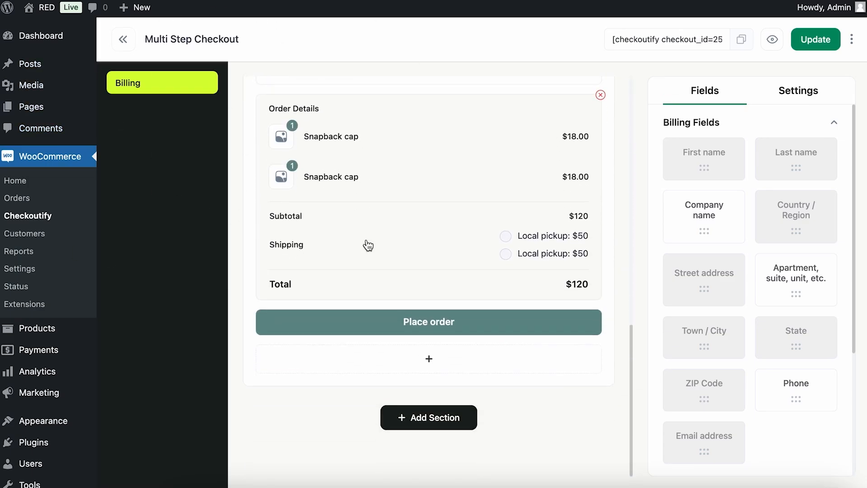
{"action": "left_click", "coordinate": [472, 136]}
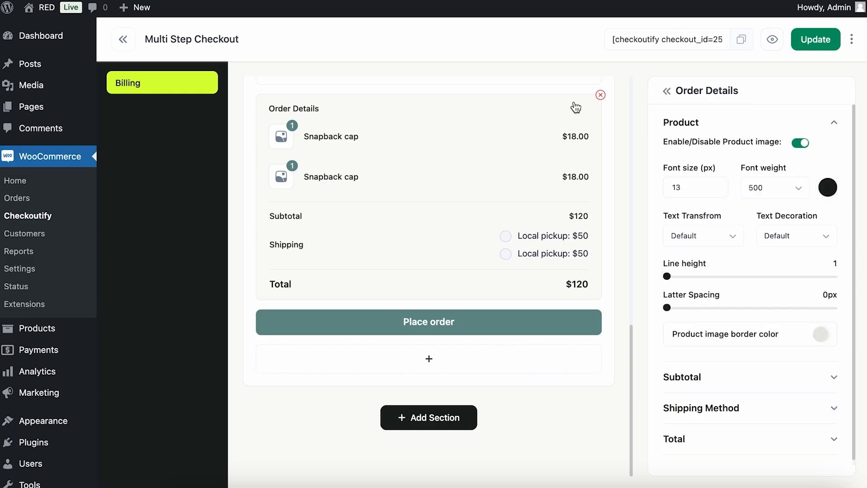
{"action": "left_click", "coordinate": [600, 96]}
{"action": "left_click", "coordinate": [600, 95]}
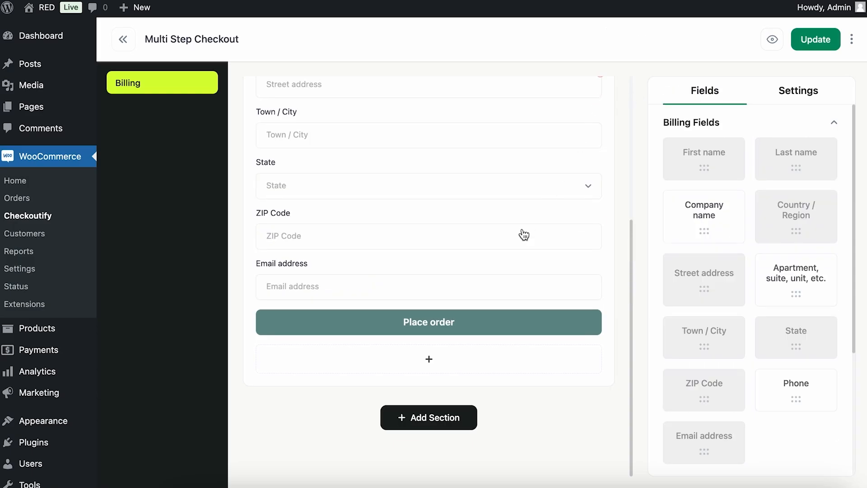
{"action": "scroll", "coordinate": [522, 229], "scroll_direction": "up", "scroll_amount": 5}
{"action": "scroll", "coordinate": [522, 228], "scroll_direction": "down", "scroll_amount": 5}
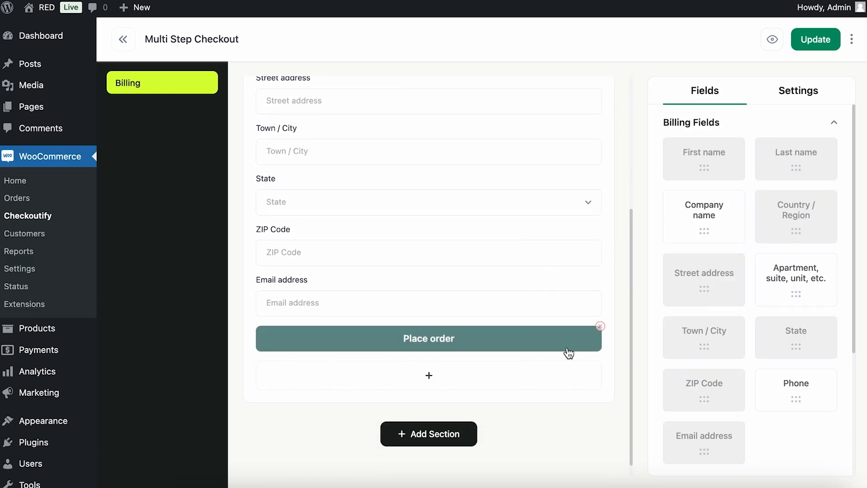
{"action": "left_click", "coordinate": [600, 326]}
{"action": "scroll", "coordinate": [496, 192], "scroll_direction": "up", "scroll_amount": 5}
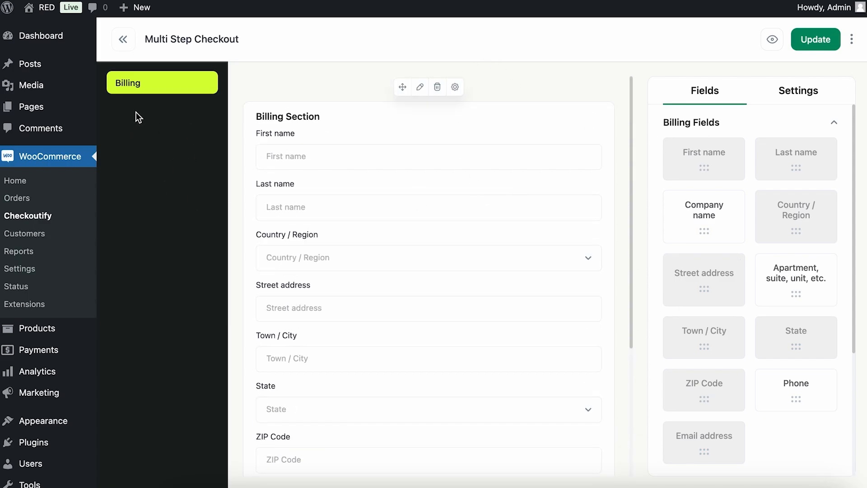
Switch the step layout to Multiple Steps and add a second step named Shipping.
{"action": "left_click", "coordinate": [805, 102]}
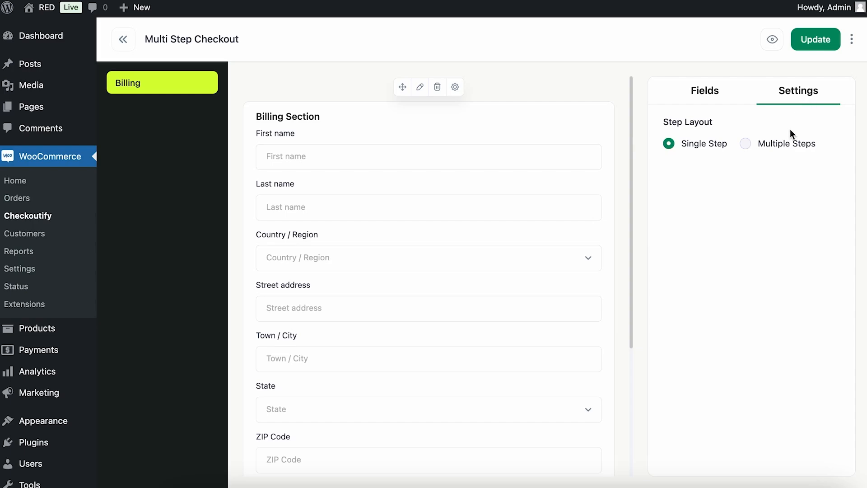
{"action": "left_click", "coordinate": [769, 143]}
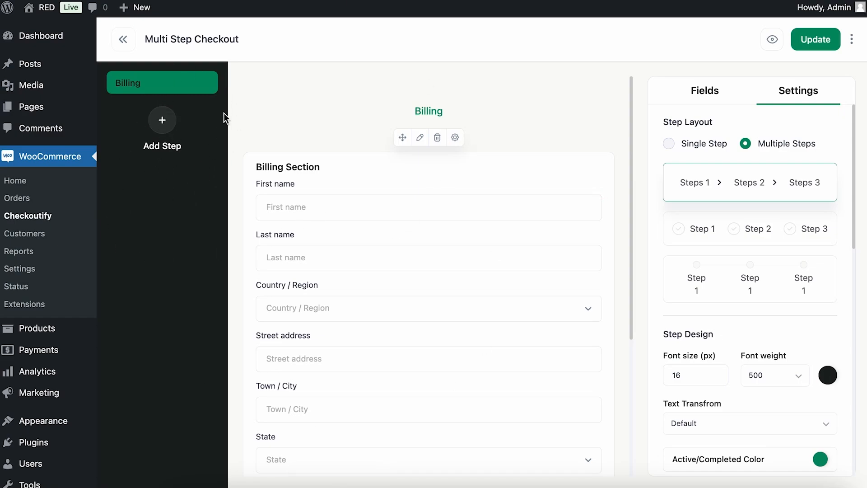
{"action": "left_click", "coordinate": [164, 125]}
{"action": "double_click", "coordinate": [152, 114]}
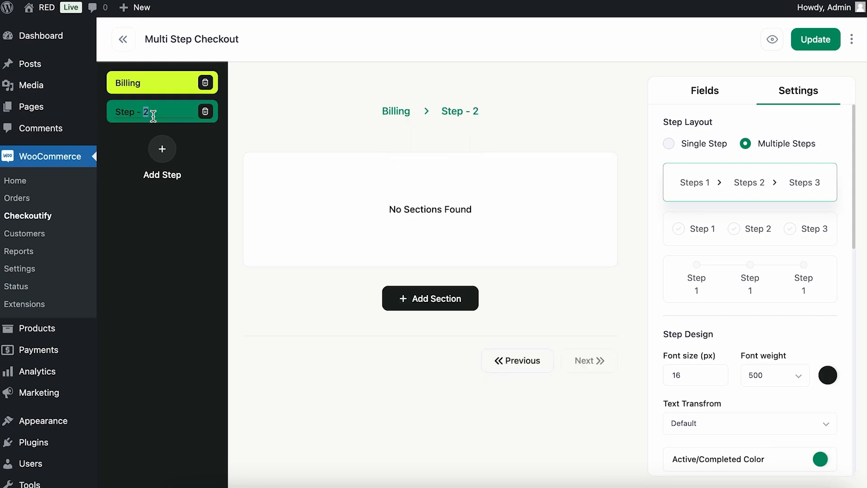
{"action": "key", "text": "ctrl+a"}
{"action": "type", "text": "Shipping"}
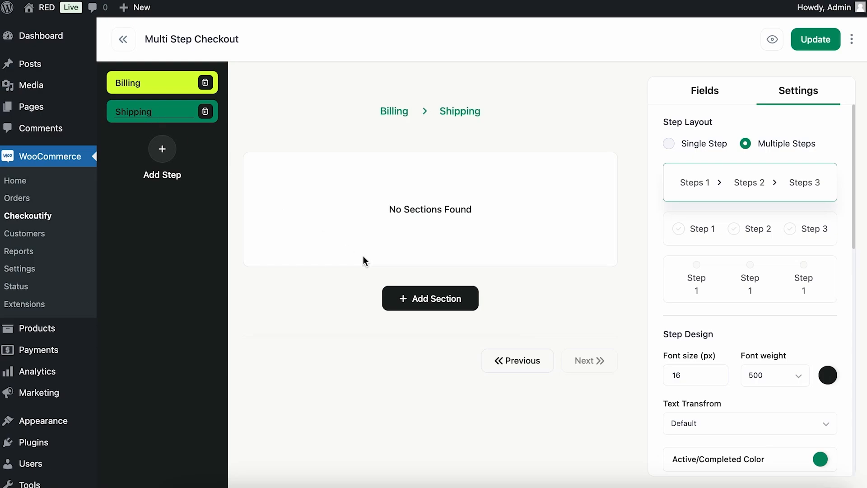
Expand the Shipping Fields group and add a section named Shipping to the Shipping step.
{"action": "left_click", "coordinate": [697, 94]}
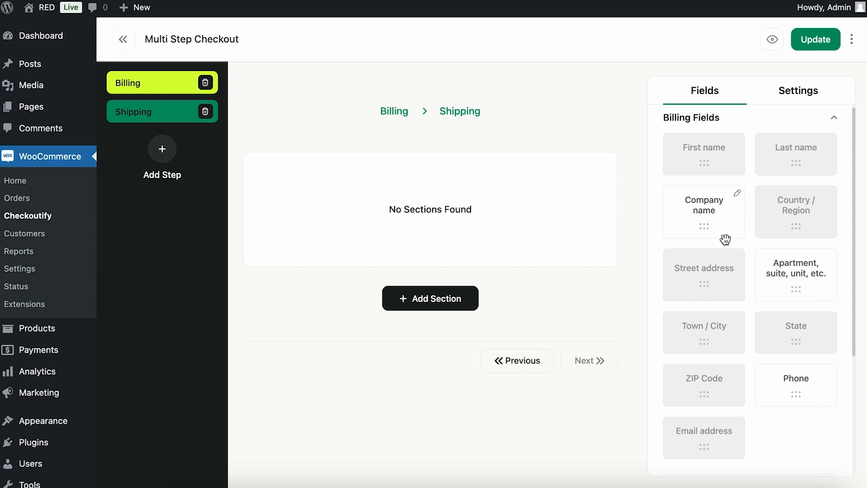
{"action": "scroll", "coordinate": [734, 221], "scroll_direction": "down", "scroll_amount": 5}
{"action": "scroll", "coordinate": [540, 284], "scroll_direction": "up", "scroll_amount": 2}
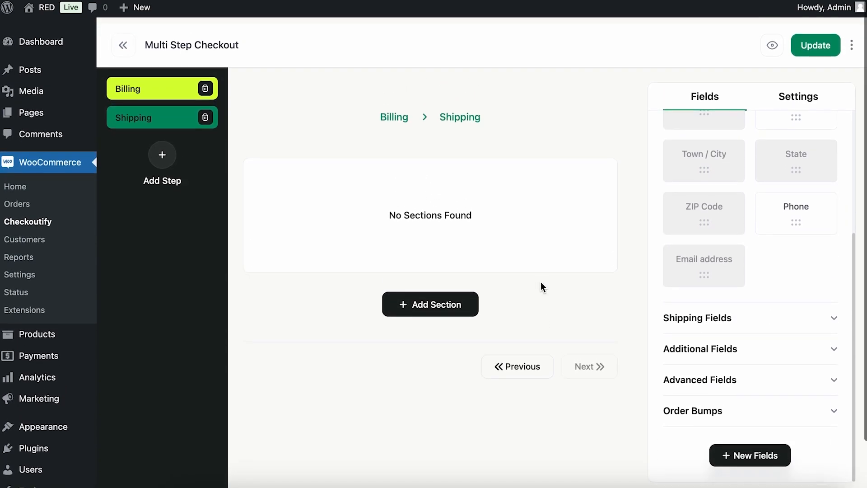
{"action": "left_click", "coordinate": [830, 312]}
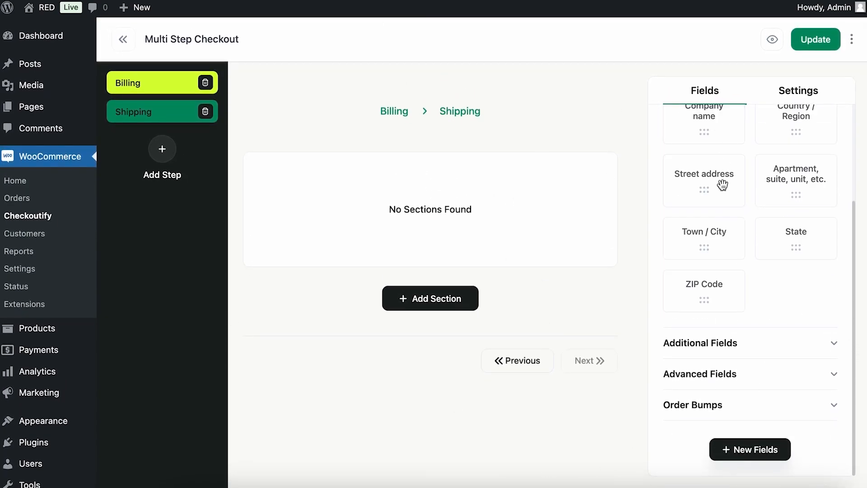
{"action": "scroll", "coordinate": [702, 192], "scroll_direction": "up", "scroll_amount": 3}
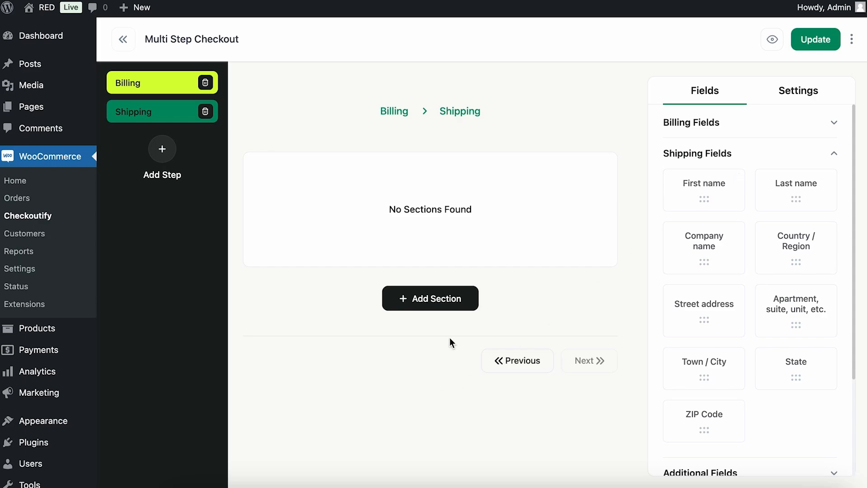
{"action": "left_click", "coordinate": [459, 305]}
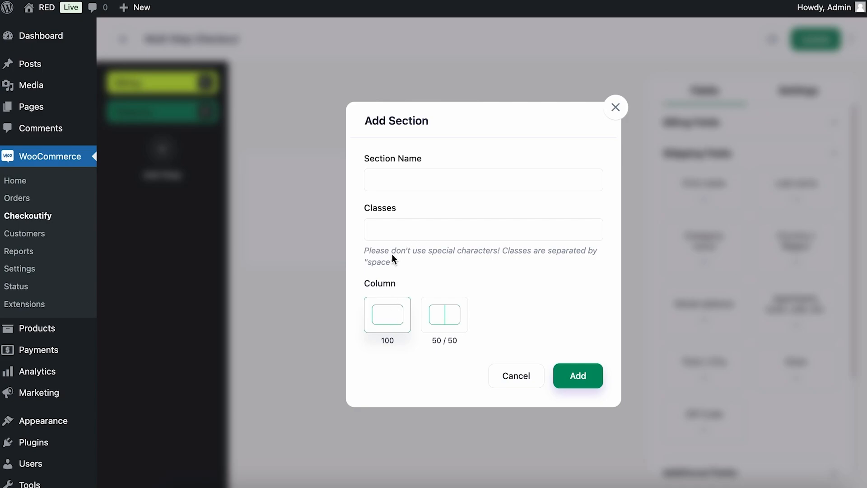
{"action": "type", "text": "Shipping"}
{"action": "left_click", "coordinate": [571, 380]}
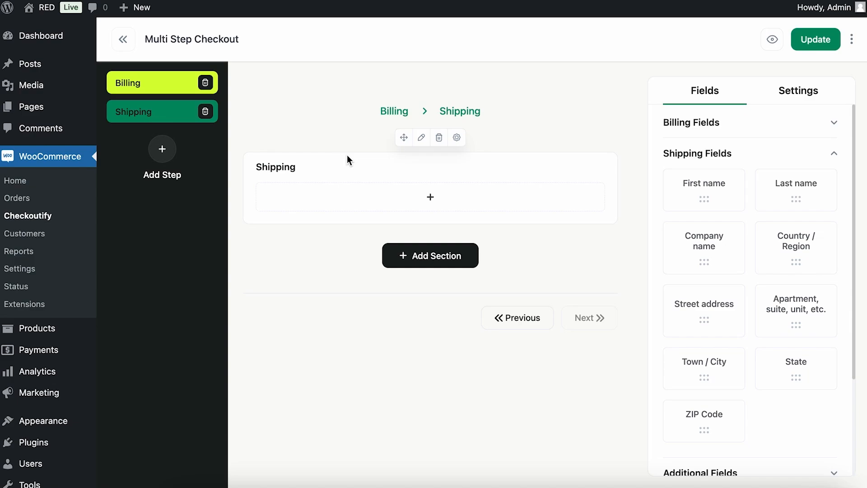
Add the shipping First name, Last name, Country / Region, Street address and Apartment fields, placing Street address above Apartment.
{"action": "left_click_drag", "start_coordinate": [714, 180], "coordinate": [513, 210]}
{"action": "left_click_drag", "start_coordinate": [793, 182], "coordinate": [506, 260]}
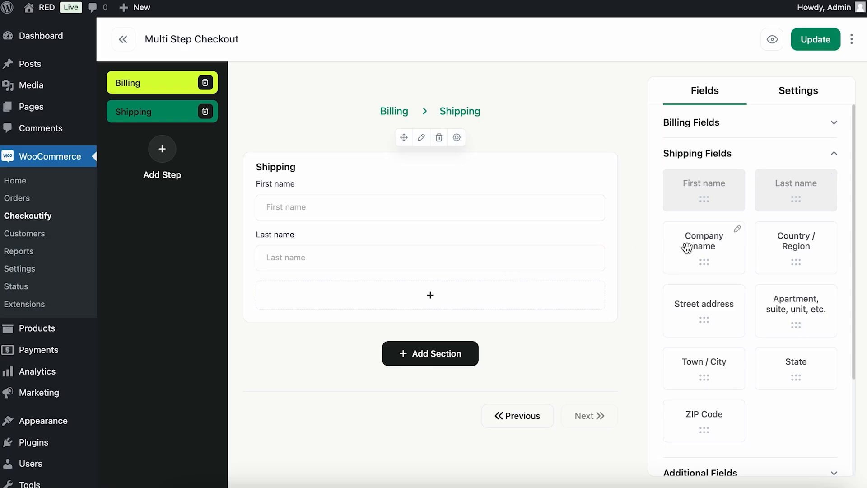
{"action": "scroll", "coordinate": [686, 246], "scroll_direction": "down", "scroll_amount": 3}
{"action": "left_click_drag", "start_coordinate": [705, 221], "coordinate": [458, 288]}
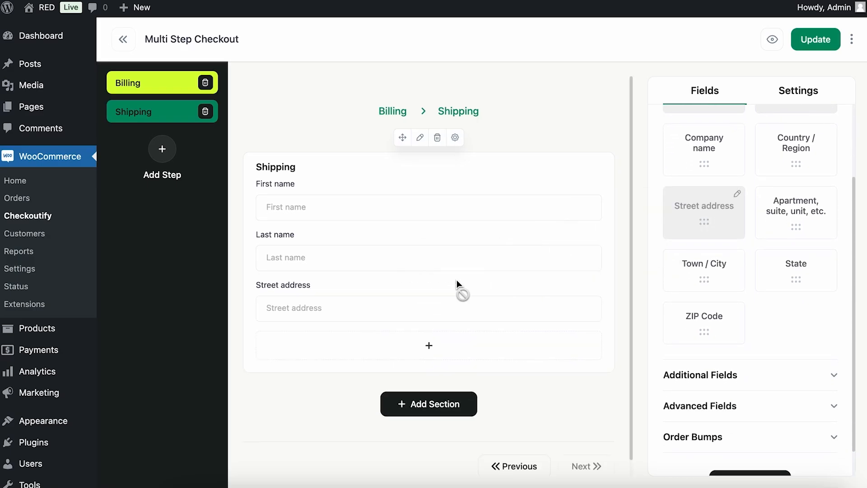
{"action": "left_click_drag", "start_coordinate": [822, 203], "coordinate": [541, 299]}
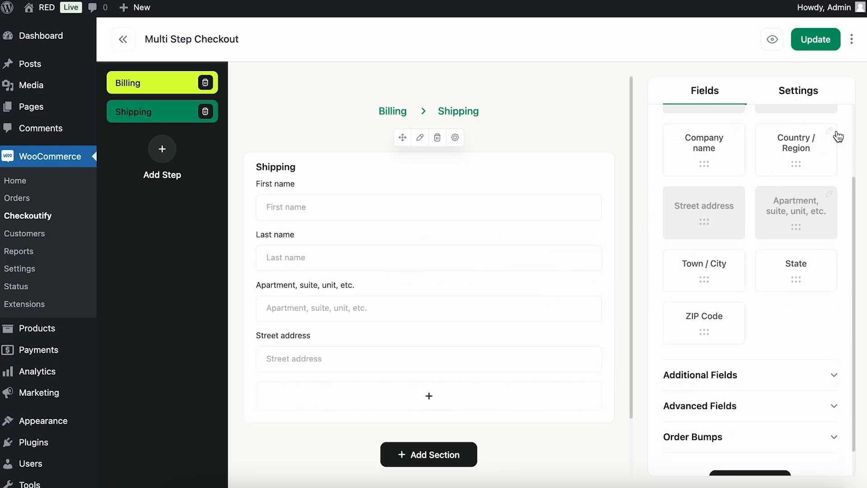
{"action": "left_click_drag", "start_coordinate": [755, 146], "coordinate": [484, 270]}
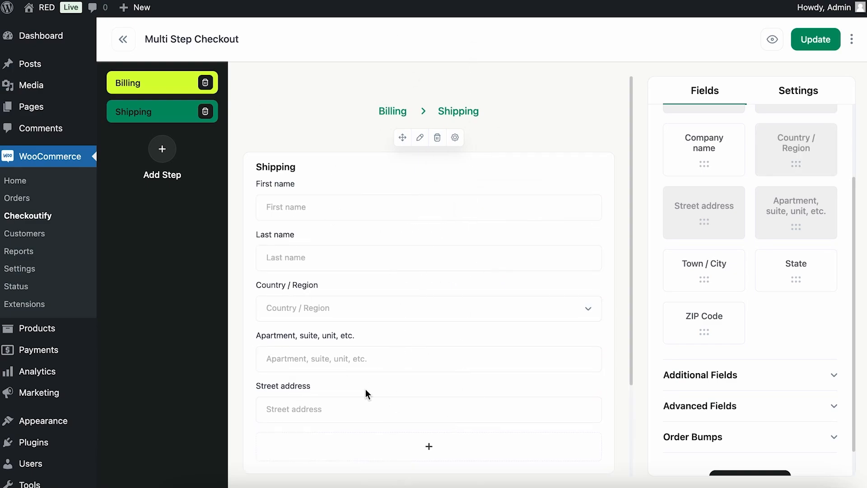
{"action": "left_click_drag", "start_coordinate": [538, 405], "coordinate": [518, 366]}
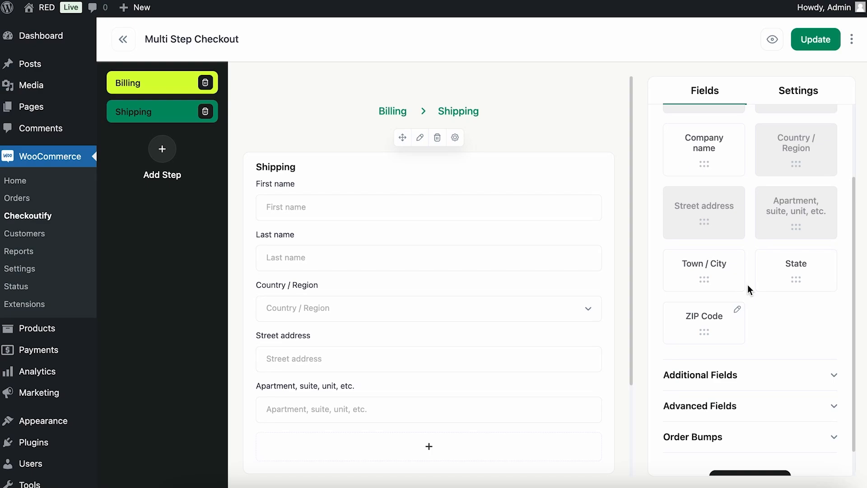
Add the shipping Town / City, State and ZIP Code fields to the Shipping section.
{"action": "left_click_drag", "start_coordinate": [724, 267], "coordinate": [545, 340]}
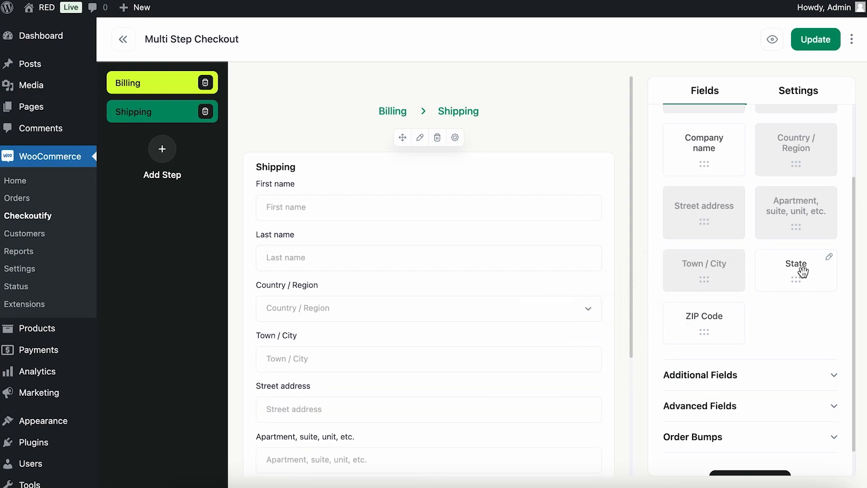
{"action": "left_click_drag", "start_coordinate": [803, 273], "coordinate": [548, 352]}
{"action": "scroll", "coordinate": [770, 299], "scroll_direction": "down", "scroll_amount": 1}
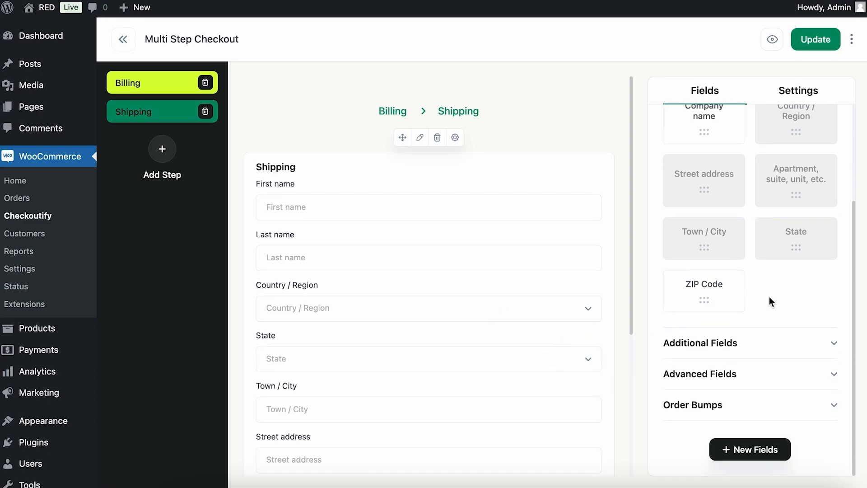
{"action": "scroll", "coordinate": [449, 331], "scroll_direction": "down", "scroll_amount": 3}
{"action": "left_click_drag", "start_coordinate": [700, 284], "coordinate": [571, 354]}
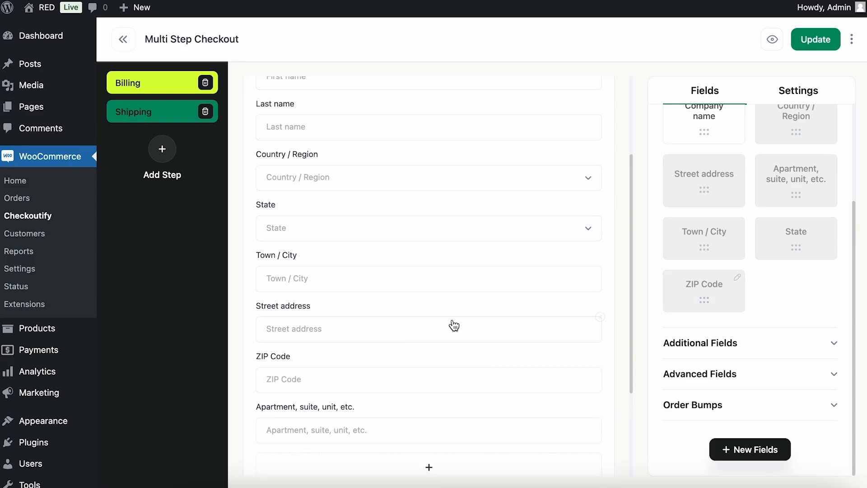
{"action": "scroll", "coordinate": [452, 325], "scroll_direction": "down", "scroll_amount": 3}
{"action": "scroll", "coordinate": [454, 325], "scroll_direction": "up", "scroll_amount": 6}
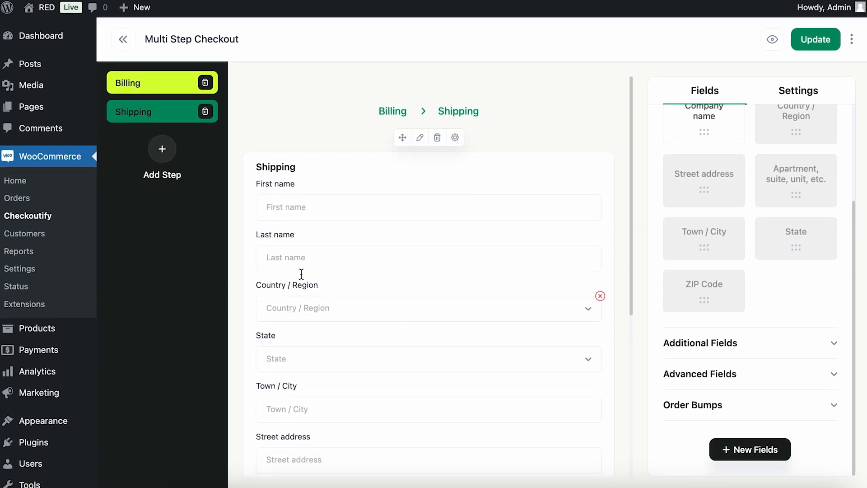
Add a third step and rename it Order Details.
{"action": "left_click", "coordinate": [170, 158]}
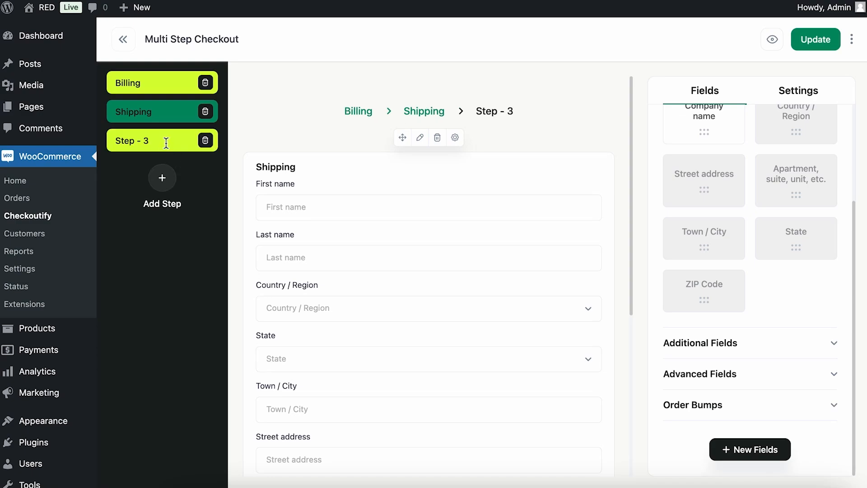
{"action": "double_click", "coordinate": [167, 141]}
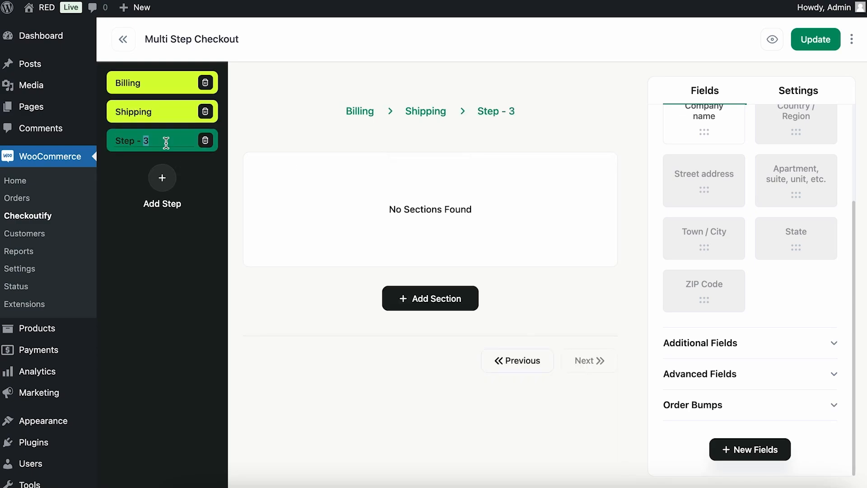
{"action": "key", "text": "BackSpace"}
{"action": "key", "text": "BackSpace"}
{"action": "key", "text": "BackSpace"}
{"action": "key", "text": "BackSpace"}
{"action": "key", "text": "BackSpace"}
{"action": "key", "text": "BackSpace"}
{"action": "key", "text": "BackSpace"}
{"action": "key", "text": "BackSpace"}
{"action": "type", "text": "O"}
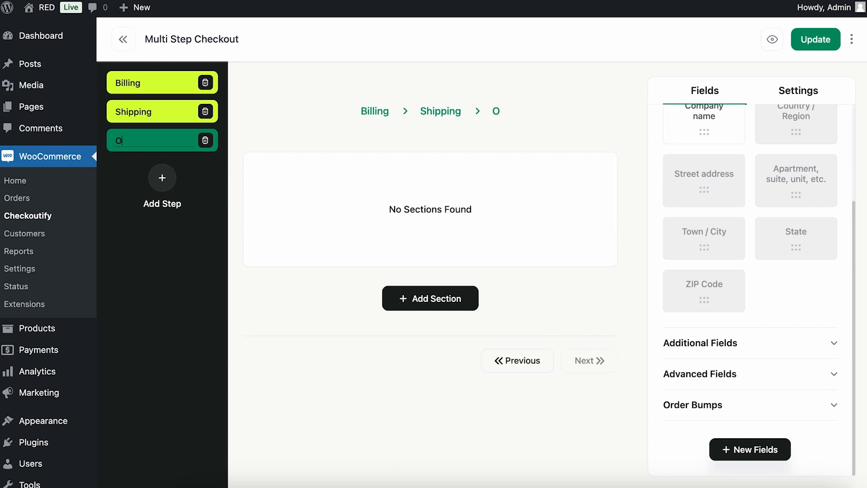
{"action": "type", "text": "rder Details"}
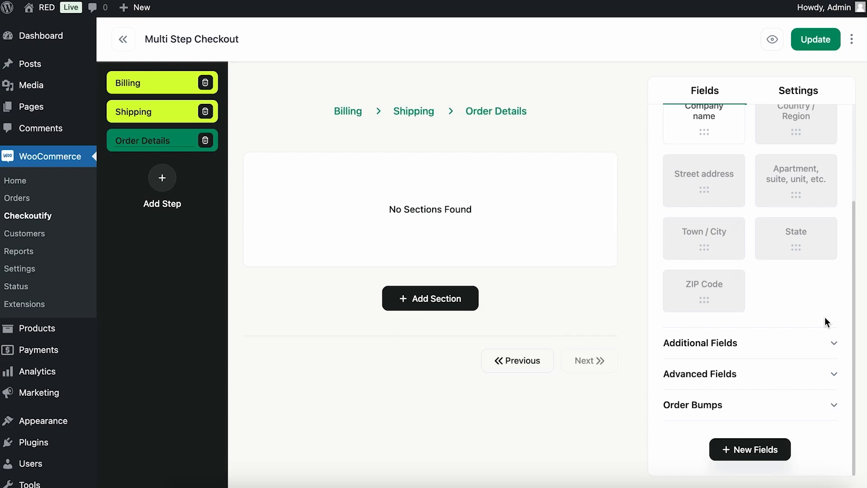
{"action": "scroll", "coordinate": [826, 321], "scroll_direction": "down", "scroll_amount": 1}
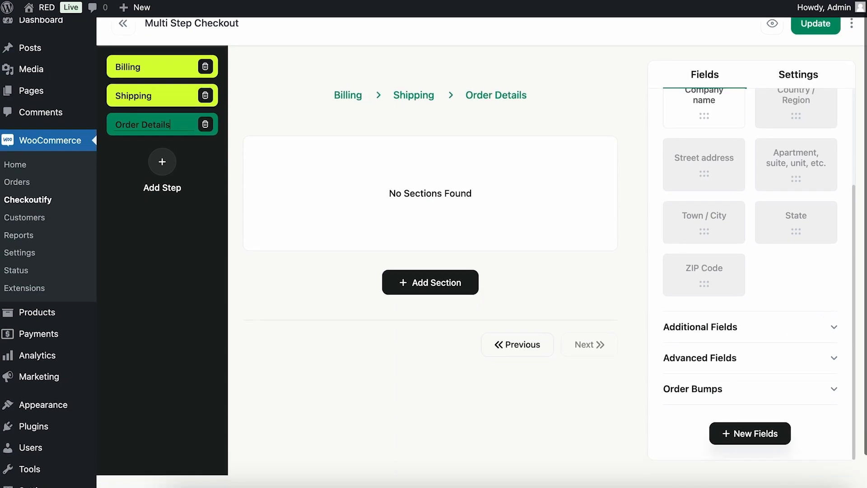
Expand the Advanced Fields group and add a section named Order Details to the Order Details step.
{"action": "left_click", "coordinate": [829, 368]}
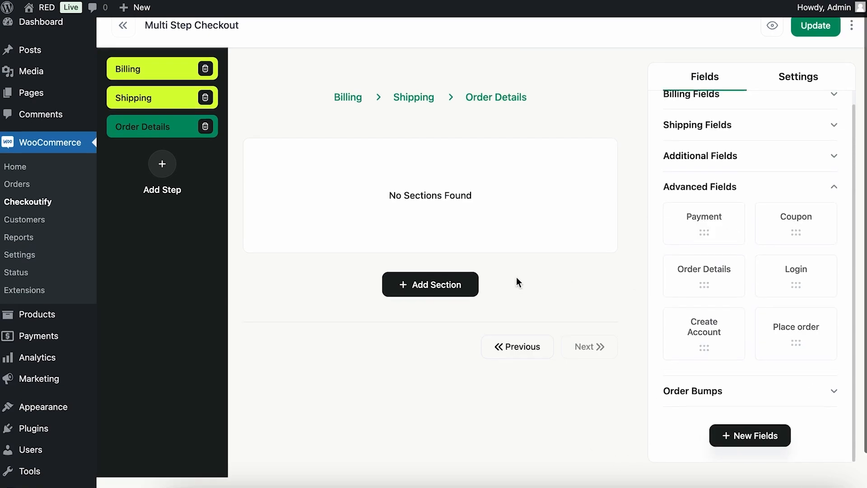
{"action": "scroll", "coordinate": [516, 282], "scroll_direction": "up", "scroll_amount": 1}
{"action": "left_click", "coordinate": [747, 180]}
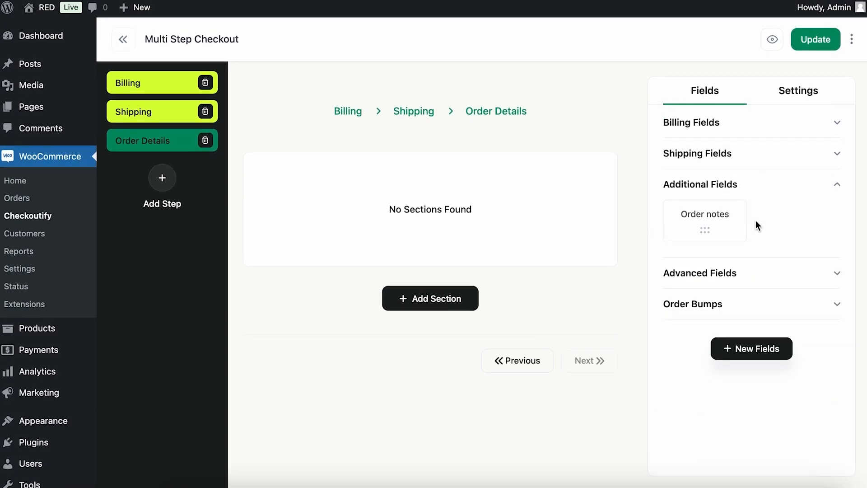
{"action": "left_click", "coordinate": [781, 190]}
{"action": "left_click", "coordinate": [790, 219]}
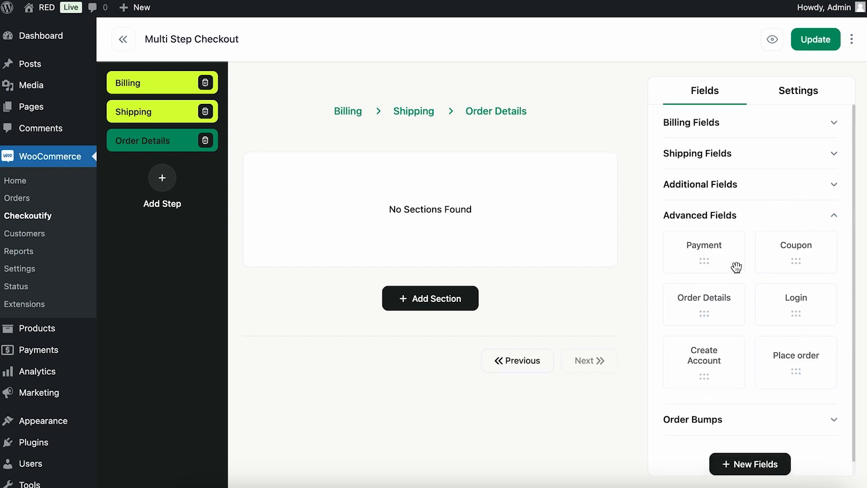
{"action": "left_click_drag", "start_coordinate": [709, 312], "coordinate": [445, 239]}
{"action": "left_click", "coordinate": [468, 308]}
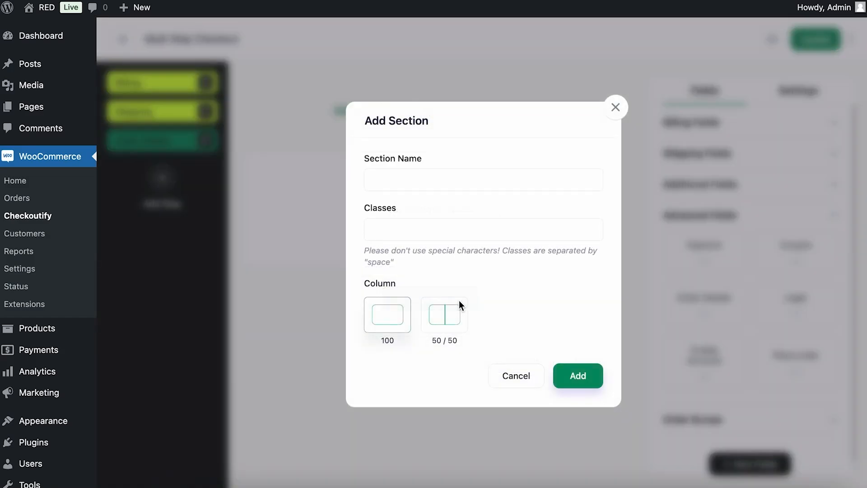
{"action": "type", "text": "Order Details"}
{"action": "left_click", "coordinate": [571, 377]}
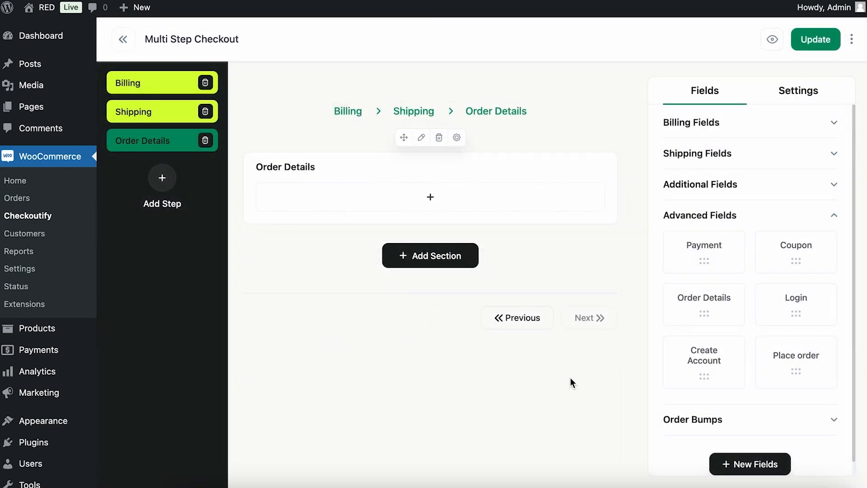
Add the Payment and Order Details fields to the section, placing Order Details above Payment.
{"action": "left_click", "coordinate": [796, 297]}
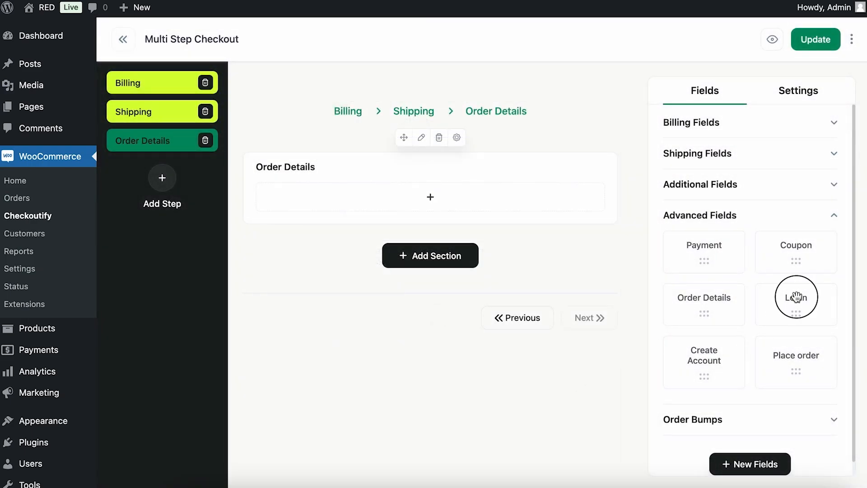
{"action": "left_click_drag", "start_coordinate": [728, 255], "coordinate": [410, 195]}
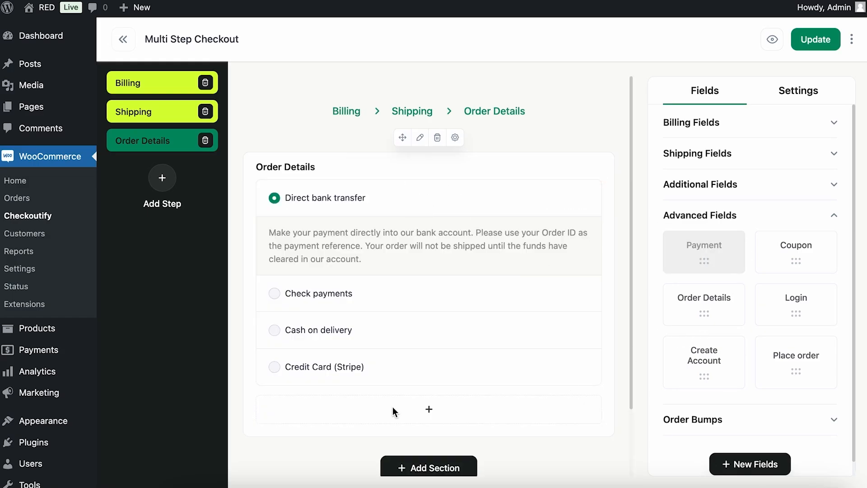
{"action": "left_click_drag", "start_coordinate": [712, 304], "coordinate": [521, 372]}
{"action": "scroll", "coordinate": [609, 320], "scroll_direction": "down", "scroll_amount": 3}
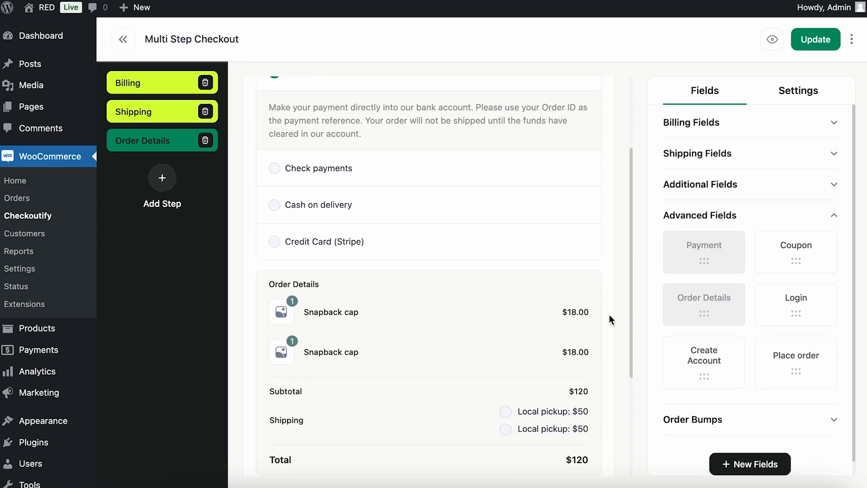
{"action": "scroll", "coordinate": [383, 416], "scroll_direction": "up", "scroll_amount": 3}
{"action": "left_click_drag", "start_coordinate": [382, 415], "coordinate": [401, 236]}
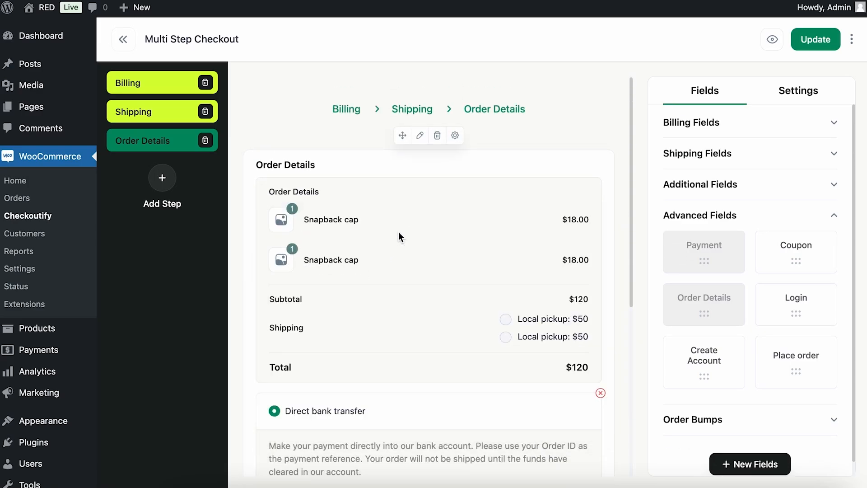
Add the Coupon field between Order Details and Payment, and the Place order field below Payment.
{"action": "scroll", "coordinate": [483, 219], "scroll_direction": "down", "scroll_amount": 1}
{"action": "scroll", "coordinate": [482, 218], "scroll_direction": "down", "scroll_amount": 2}
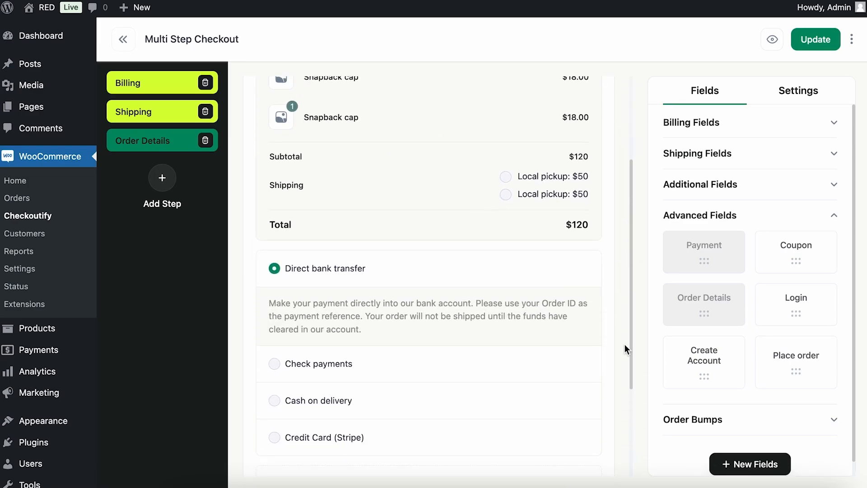
{"action": "left_click_drag", "start_coordinate": [796, 247], "coordinate": [356, 265]}
{"action": "scroll", "coordinate": [507, 298], "scroll_direction": "up", "scroll_amount": 3}
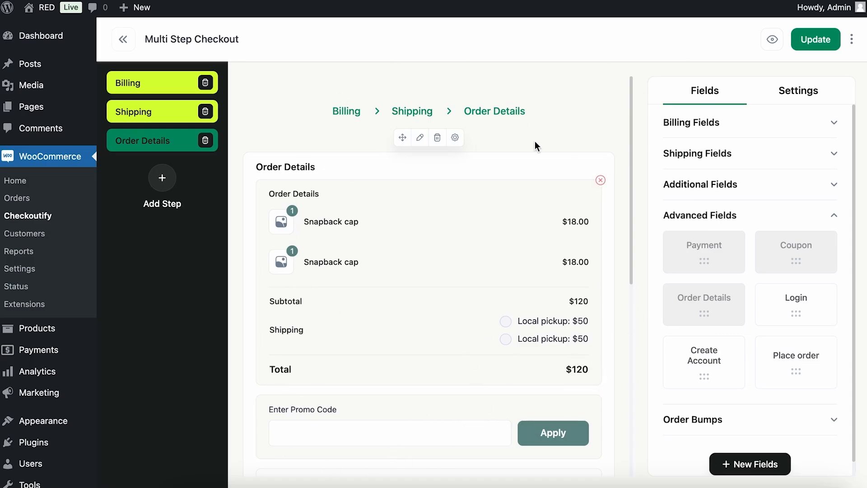
{"action": "scroll", "coordinate": [564, 396], "scroll_direction": "down", "scroll_amount": 2}
{"action": "scroll", "coordinate": [564, 396], "scroll_direction": "down", "scroll_amount": 7}
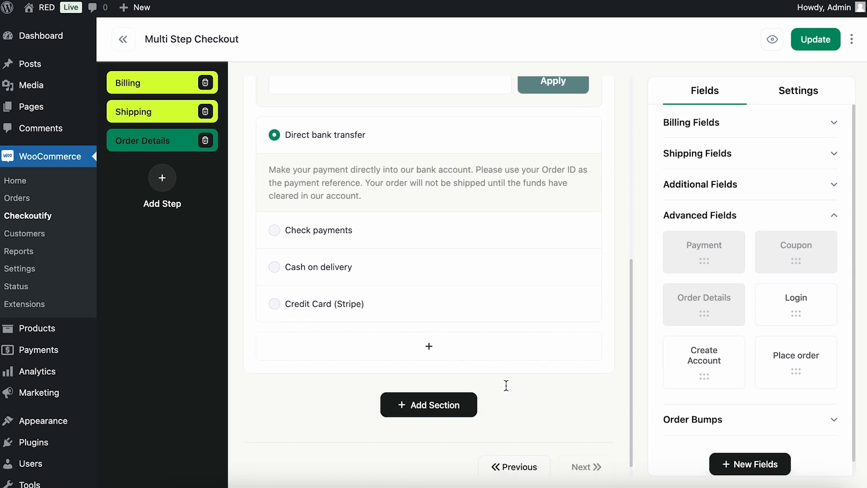
{"action": "left_click_drag", "start_coordinate": [801, 368], "coordinate": [494, 348]}
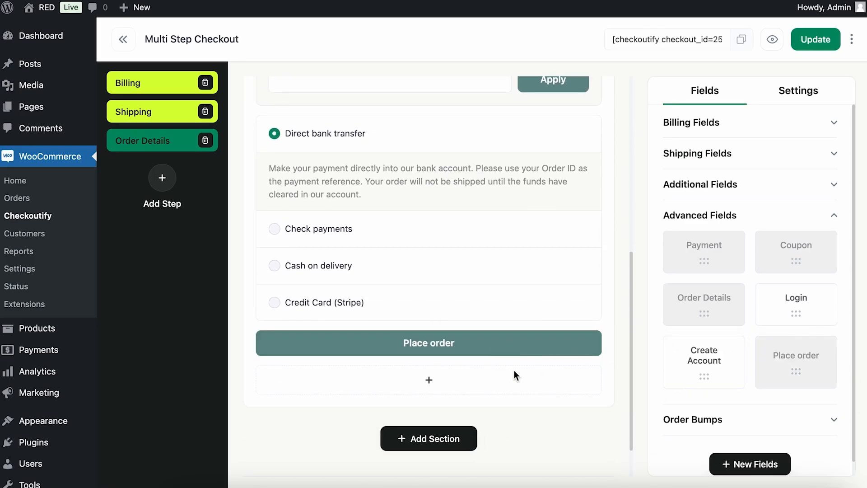
{"action": "scroll", "coordinate": [516, 375], "scroll_direction": "up", "scroll_amount": 8}
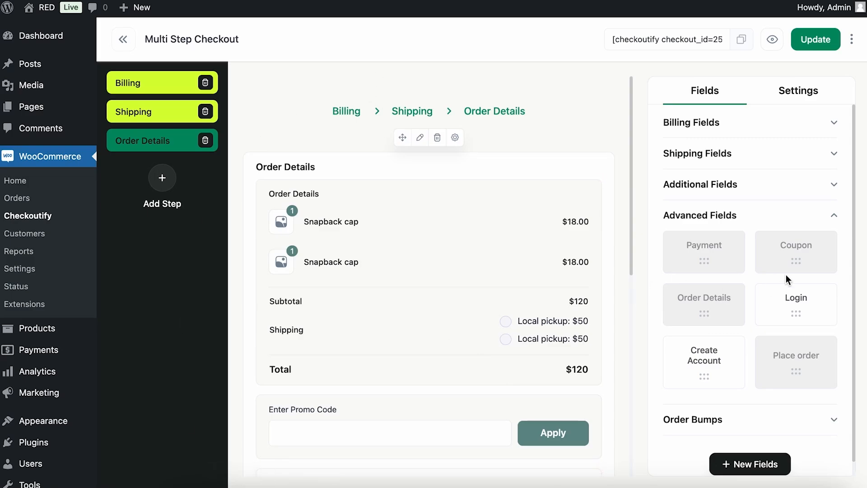
In the checkout settings, set the Active/Completed step colour to blue 2105f5.
{"action": "scroll", "coordinate": [786, 279], "scroll_direction": "down", "scroll_amount": 1}
{"action": "left_click", "coordinate": [791, 87]}
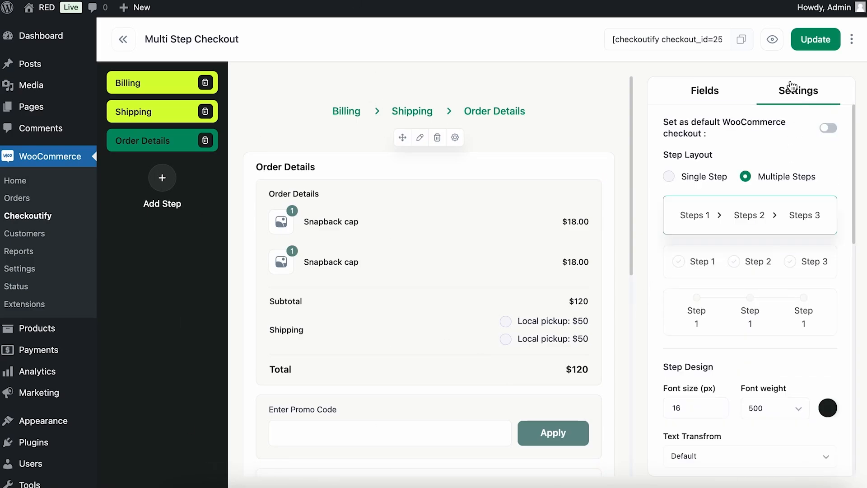
{"action": "scroll", "coordinate": [699, 224], "scroll_direction": "down", "scroll_amount": 5}
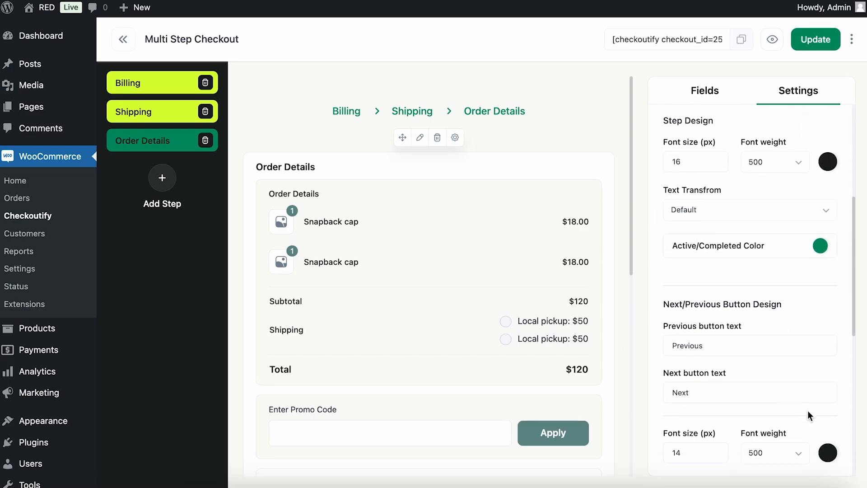
{"action": "scroll", "coordinate": [808, 416], "scroll_direction": "down", "scroll_amount": 8}
{"action": "scroll", "coordinate": [809, 413], "scroll_direction": "up", "scroll_amount": 7}
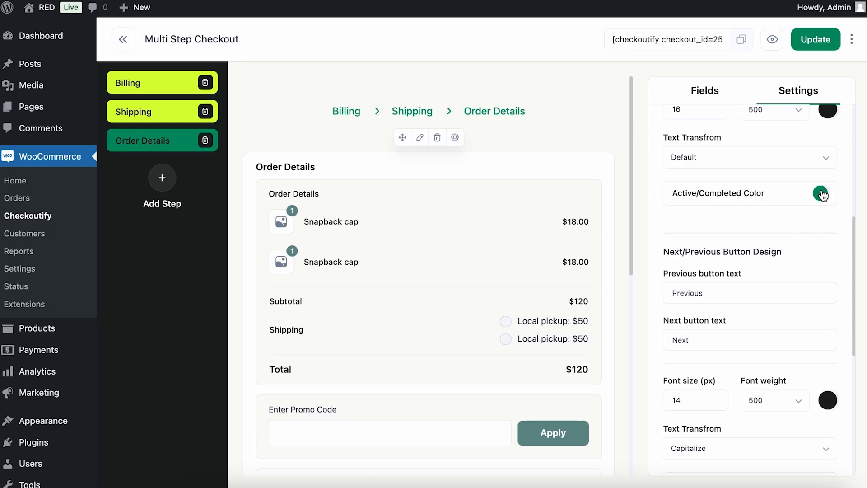
{"action": "left_click", "coordinate": [820, 193]}
{"action": "left_click", "coordinate": [671, 266]}
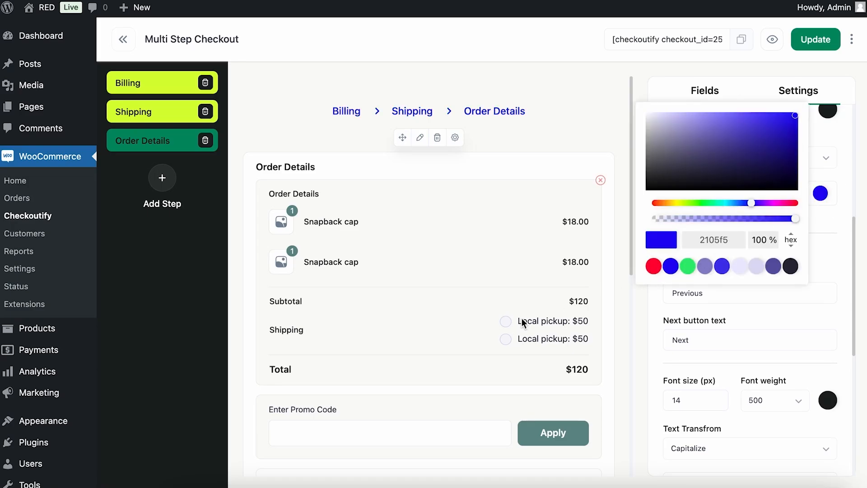
{"action": "scroll", "coordinate": [522, 321], "scroll_direction": "down", "scroll_amount": 6}
{"action": "left_click", "coordinate": [639, 325]}
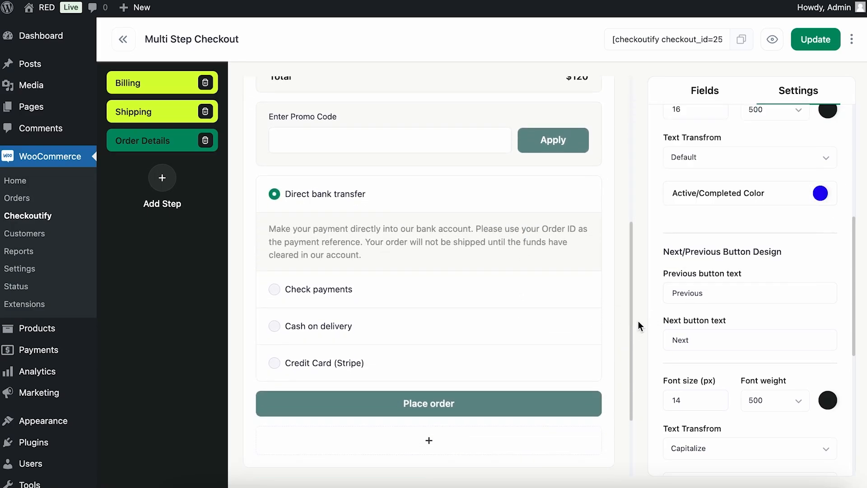
Switch to the Billing step and review the checkout preview and the Next/Previous button design settings.
{"action": "scroll", "coordinate": [620, 212], "scroll_direction": "up", "scroll_amount": 6}
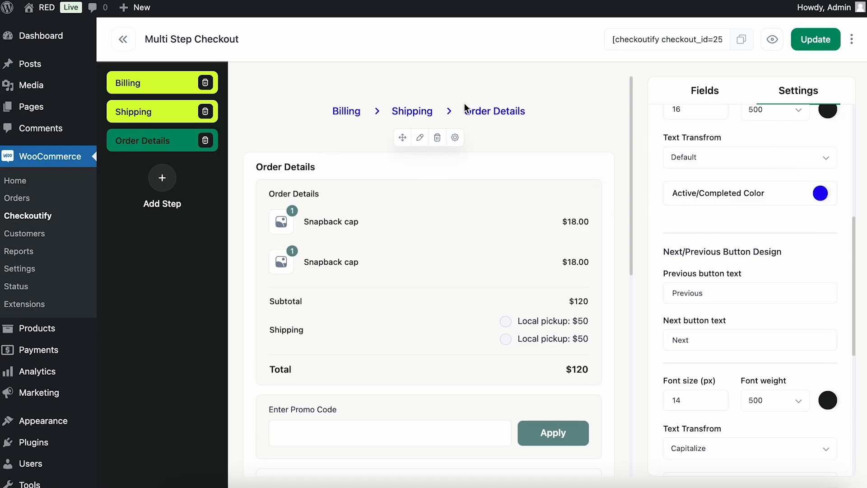
{"action": "scroll", "coordinate": [721, 253], "scroll_direction": "down", "scroll_amount": 5}
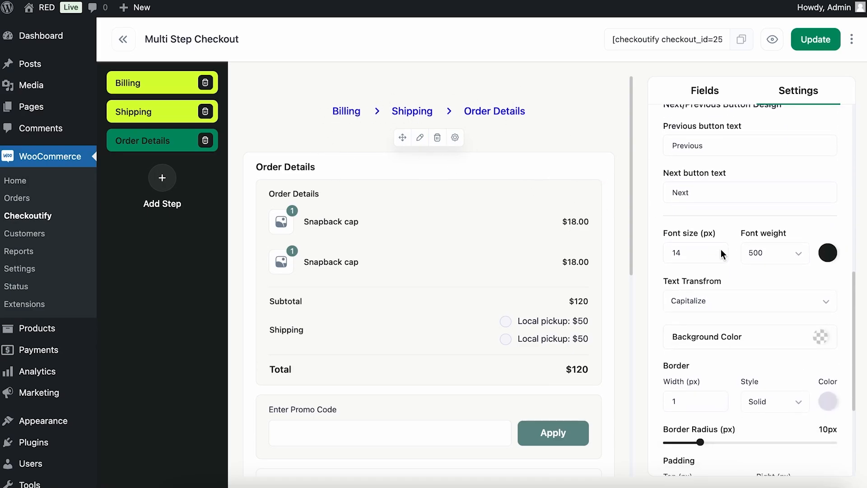
{"action": "scroll", "coordinate": [721, 254], "scroll_direction": "up", "scroll_amount": 2}
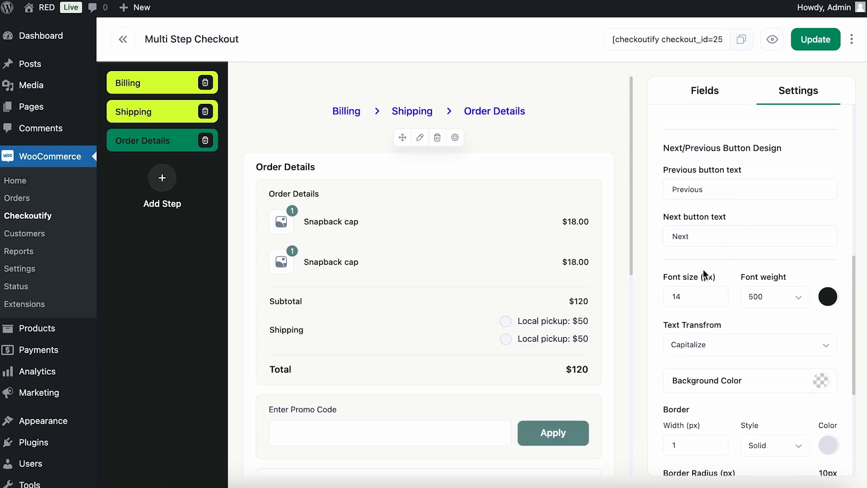
{"action": "scroll", "coordinate": [456, 298], "scroll_direction": "down", "scroll_amount": 5}
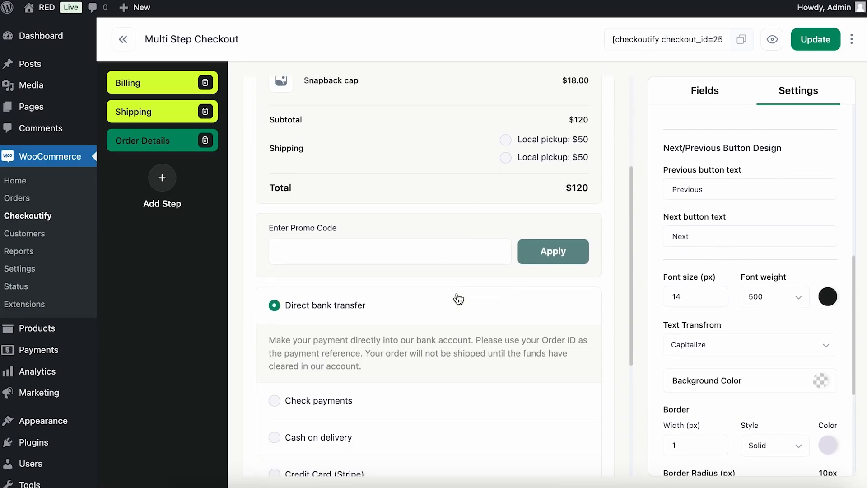
{"action": "scroll", "coordinate": [458, 296], "scroll_direction": "up", "scroll_amount": 8}
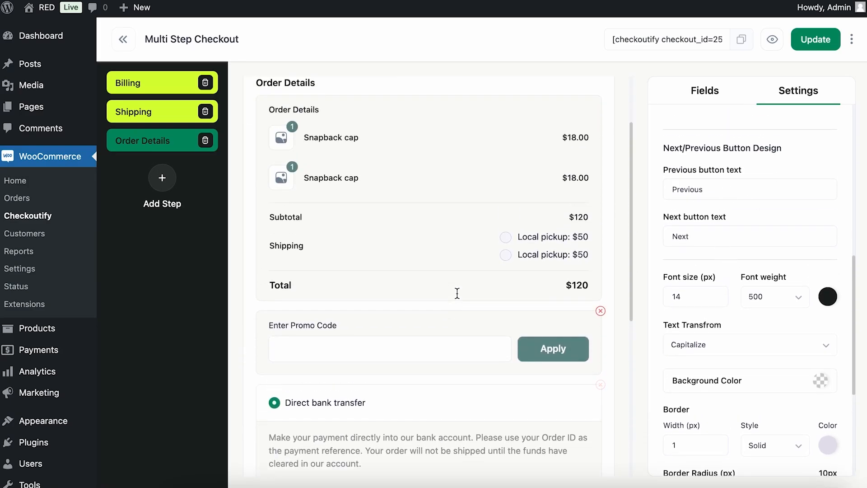
{"action": "left_click", "coordinate": [161, 87]}
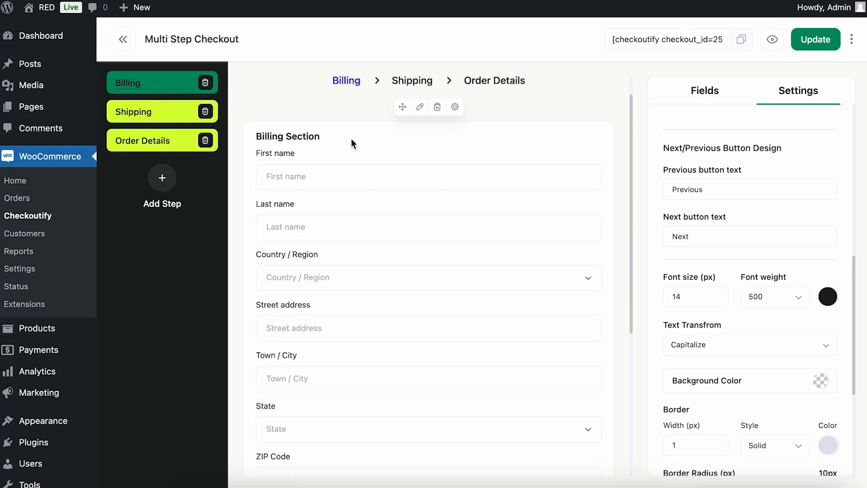
{"action": "scroll", "coordinate": [490, 203], "scroll_direction": "down", "scroll_amount": 6}
{"action": "scroll", "coordinate": [491, 206], "scroll_direction": "up", "scroll_amount": 4}
{"action": "scroll", "coordinate": [491, 207], "scroll_direction": "down", "scroll_amount": 4}
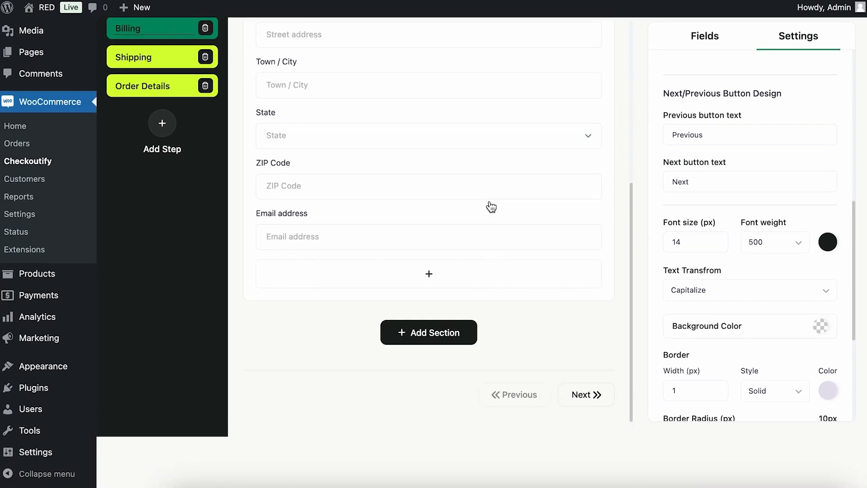
{"action": "scroll", "coordinate": [547, 377], "scroll_direction": "up", "scroll_amount": 6}
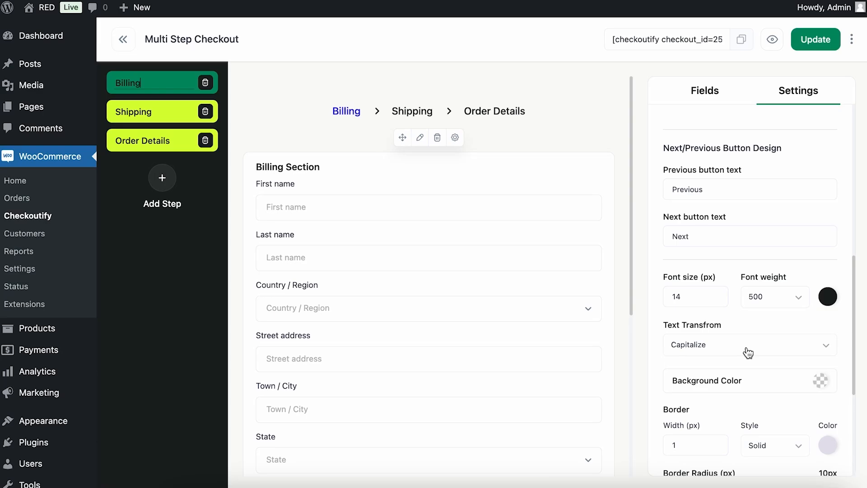
{"action": "scroll", "coordinate": [745, 350], "scroll_direction": "down", "scroll_amount": 4}
{"action": "scroll", "coordinate": [747, 370], "scroll_direction": "down", "scroll_amount": 2}
{"action": "scroll", "coordinate": [776, 158], "scroll_direction": "up", "scroll_amount": 4}
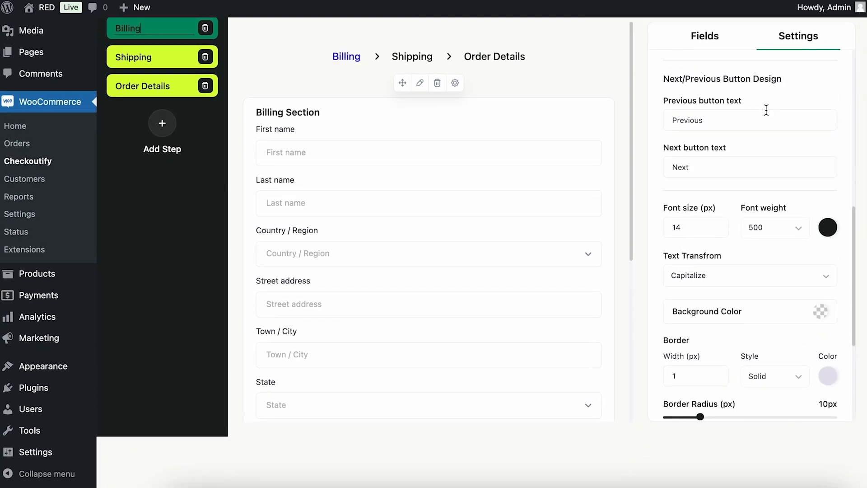
Set the Next/Previous button text colour to blue 2105f5.
{"action": "left_click", "coordinate": [830, 238]}
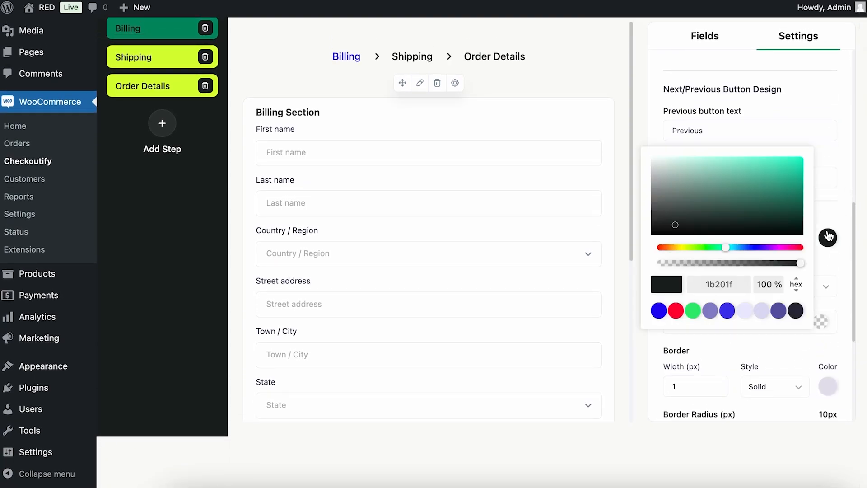
{"action": "left_click", "coordinate": [659, 311]}
{"action": "scroll", "coordinate": [569, 316], "scroll_direction": "down", "scroll_amount": 6}
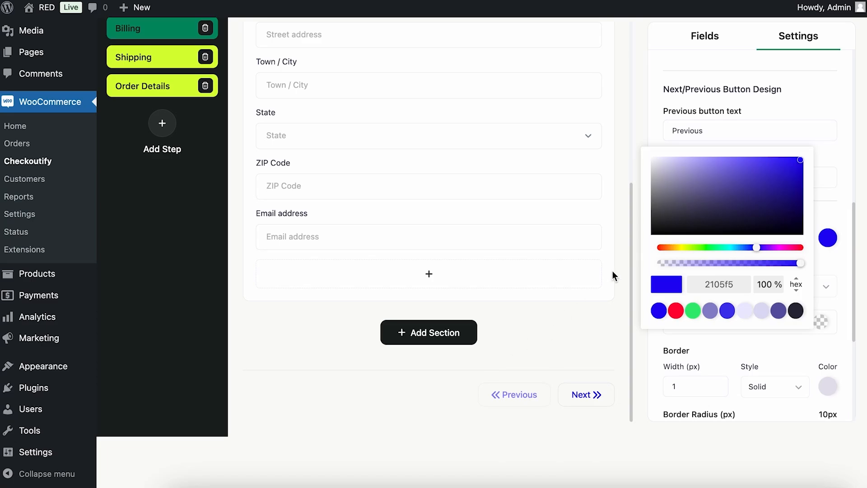
Browse the Shipping and Order Details steps and open the Order Details block's style settings.
{"action": "scroll", "coordinate": [614, 275], "scroll_direction": "up", "scroll_amount": 6}
{"action": "left_click", "coordinate": [156, 55]}
{"action": "scroll", "coordinate": [449, 112], "scroll_direction": "up", "scroll_amount": 2}
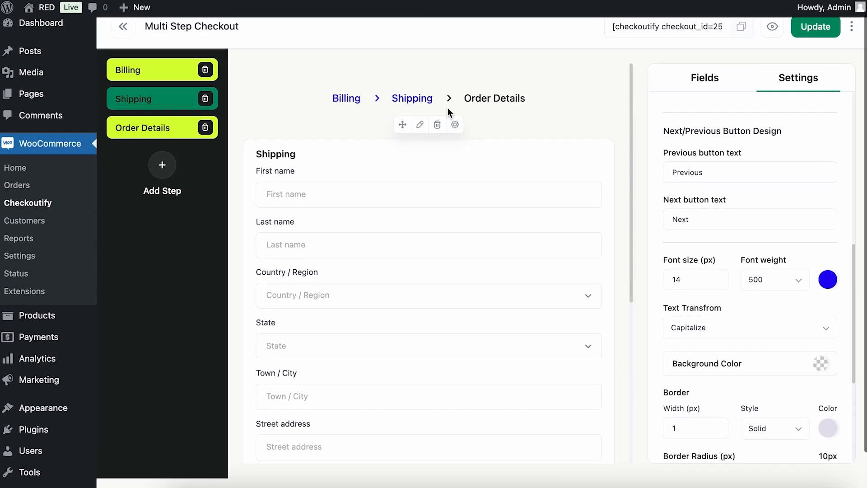
{"action": "left_click", "coordinate": [155, 137]}
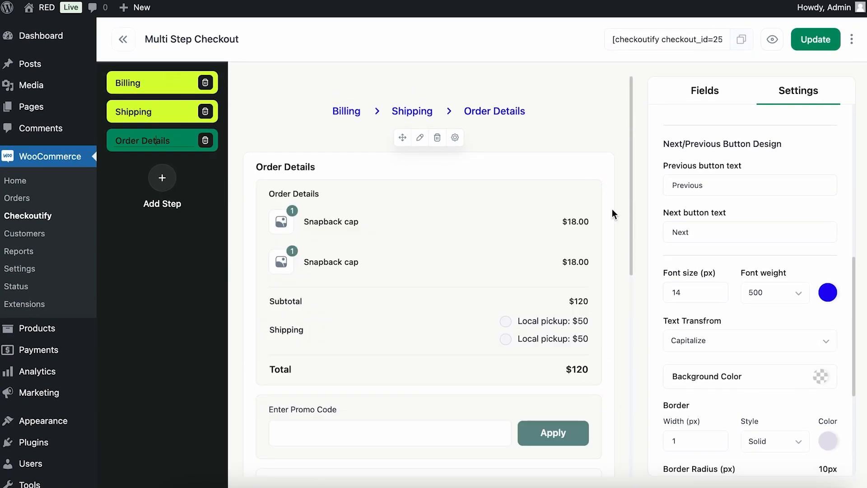
{"action": "scroll", "coordinate": [694, 286], "scroll_direction": "down", "scroll_amount": 6}
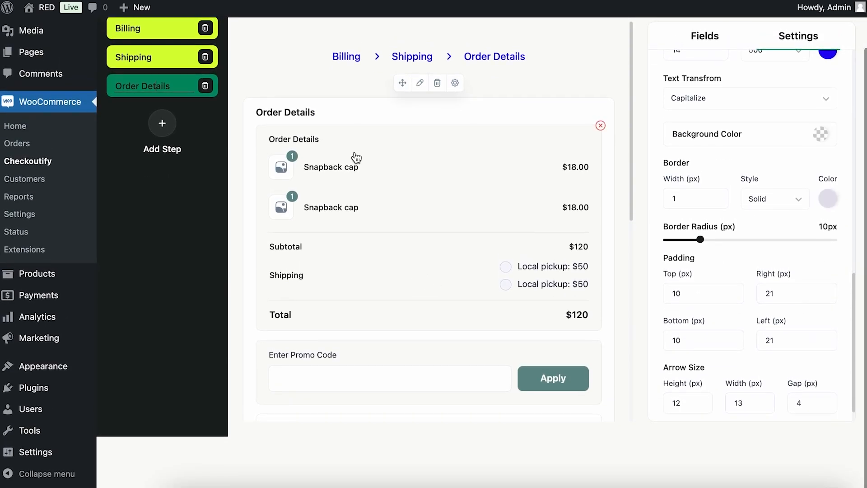
{"action": "left_click", "coordinate": [357, 158]}
{"action": "scroll", "coordinate": [620, 311], "scroll_direction": "up", "scroll_amount": 2}
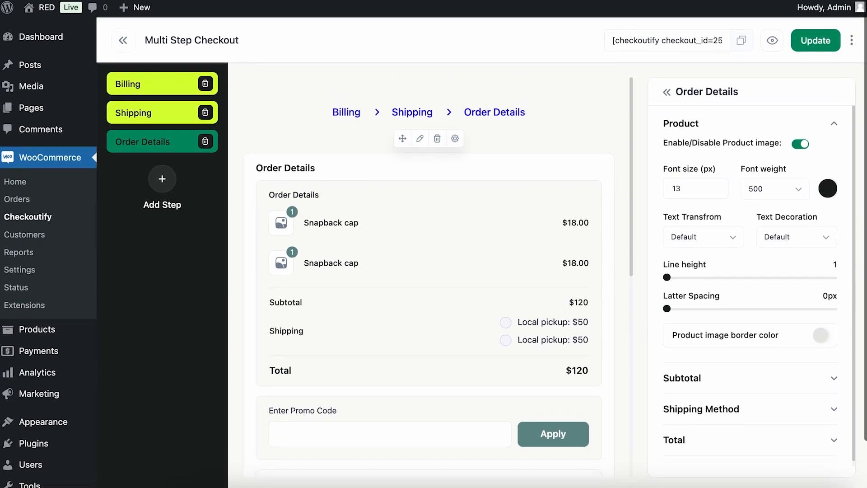
Switch to the Billing step and set the step layout to the circles-on-a-line progress style.
{"action": "left_click", "coordinate": [131, 81]}
{"action": "scroll", "coordinate": [310, 282], "scroll_direction": "down", "scroll_amount": 2}
{"action": "scroll", "coordinate": [775, 418], "scroll_direction": "up", "scroll_amount": 3}
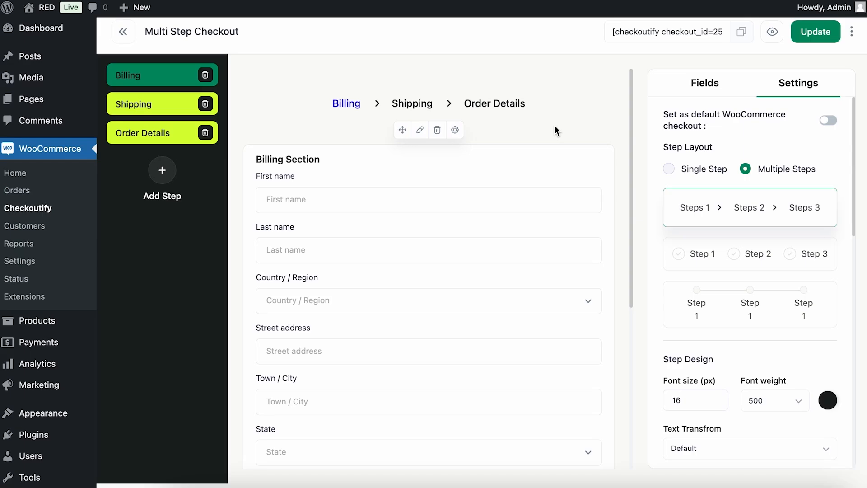
{"action": "left_click", "coordinate": [708, 261]}
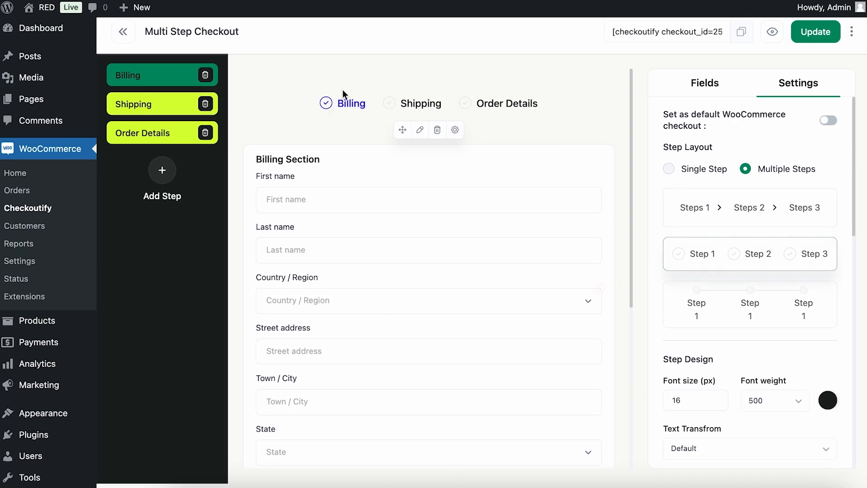
{"action": "left_click", "coordinate": [720, 313]}
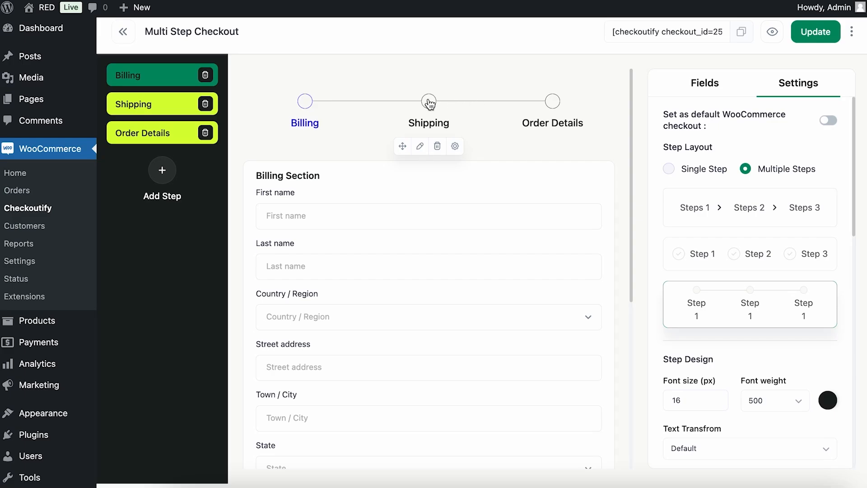
Review the button design settings and the Last name field's label style settings.
{"action": "scroll", "coordinate": [770, 278], "scroll_direction": "down", "scroll_amount": 10}
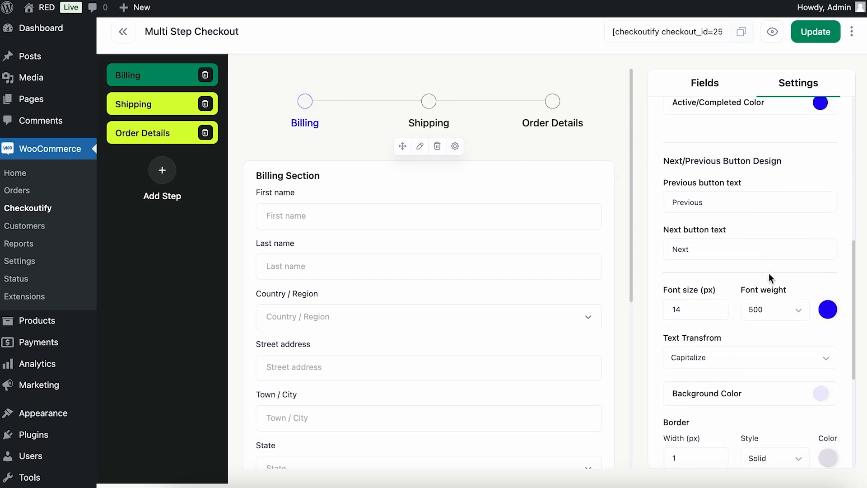
{"action": "scroll", "coordinate": [770, 271], "scroll_direction": "up", "scroll_amount": 10}
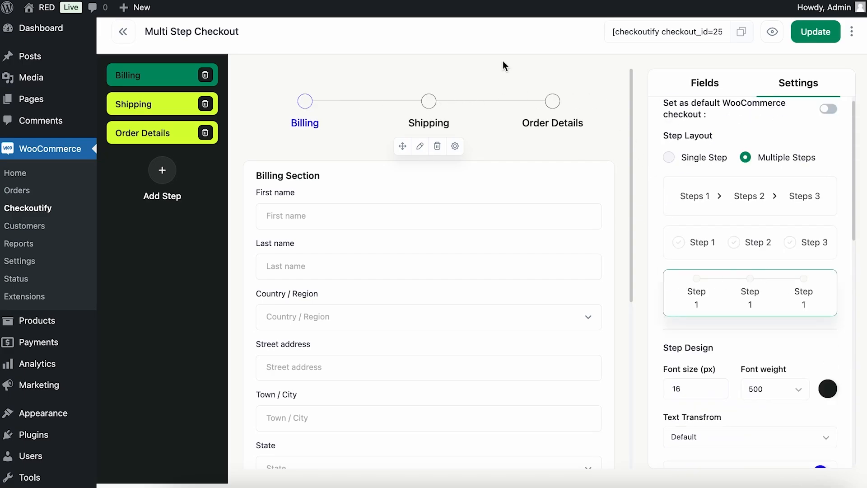
{"action": "scroll", "coordinate": [774, 253], "scroll_direction": "down", "scroll_amount": 8}
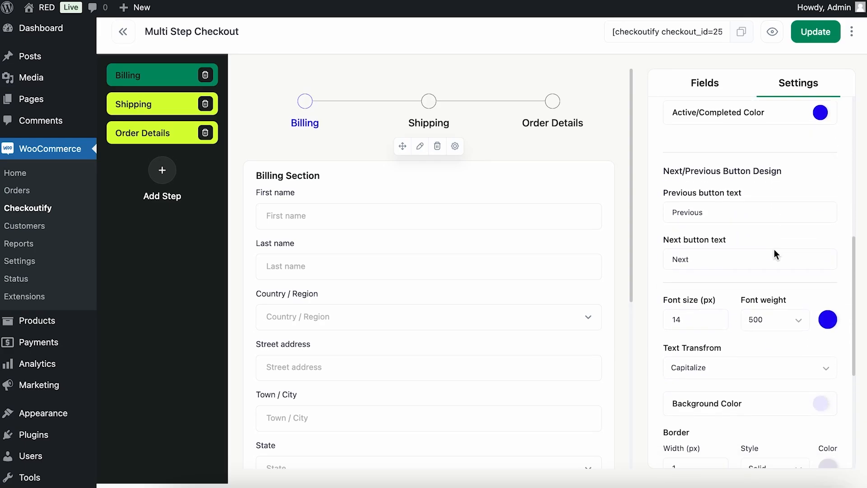
{"action": "left_click", "coordinate": [704, 85]}
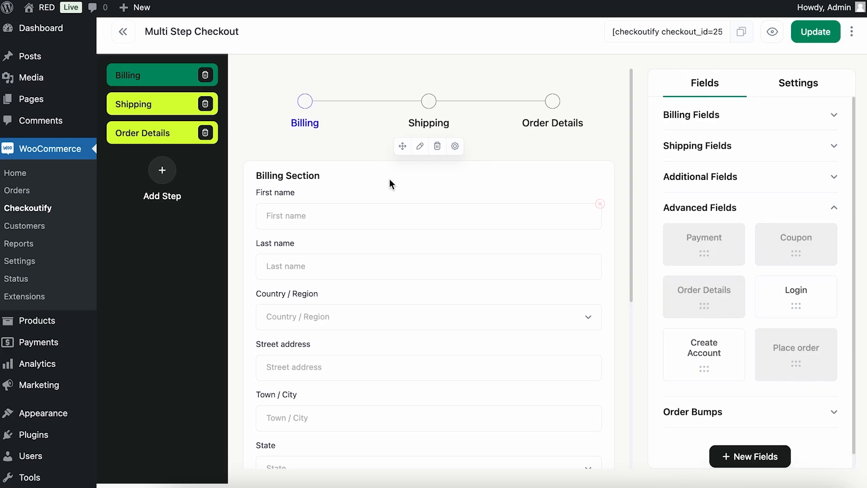
{"action": "left_click", "coordinate": [361, 214]}
{"action": "left_click", "coordinate": [352, 273]}
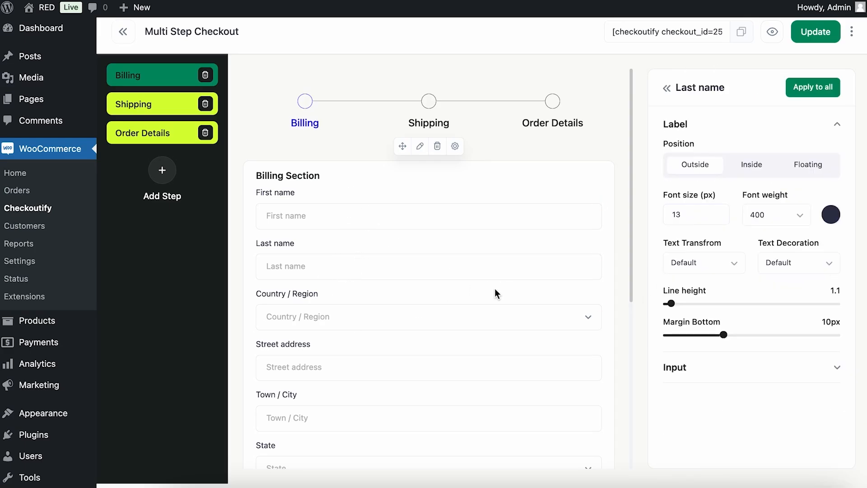
{"action": "scroll", "coordinate": [495, 291], "scroll_direction": "down", "scroll_amount": 5}
{"action": "scroll", "coordinate": [494, 289], "scroll_direction": "up", "scroll_amount": 6}
{"action": "left_click", "coordinate": [667, 88]}
{"action": "left_click", "coordinate": [798, 83]}
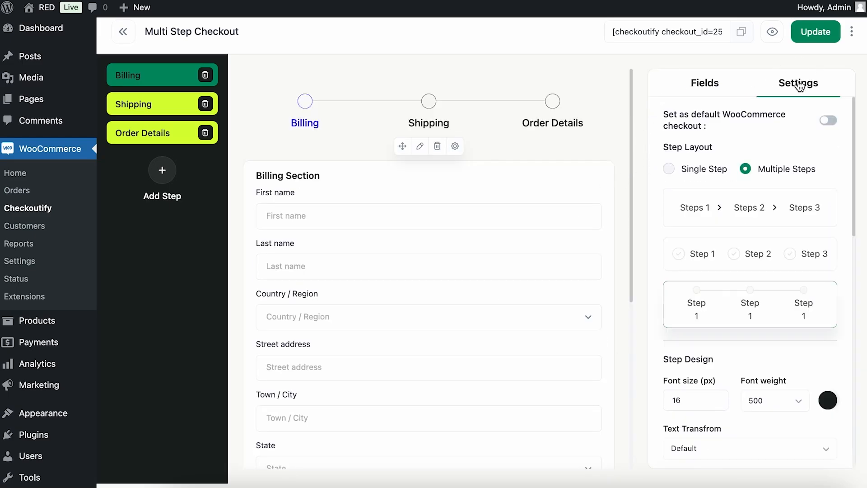
Set this checkout as the default WooCommerce checkout and save the changes.
{"action": "left_click", "coordinate": [827, 121]}
{"action": "scroll", "coordinate": [770, 219], "scroll_direction": "down", "scroll_amount": 10}
{"action": "scroll", "coordinate": [771, 219], "scroll_direction": "up", "scroll_amount": 10}
{"action": "left_click", "coordinate": [815, 32]}
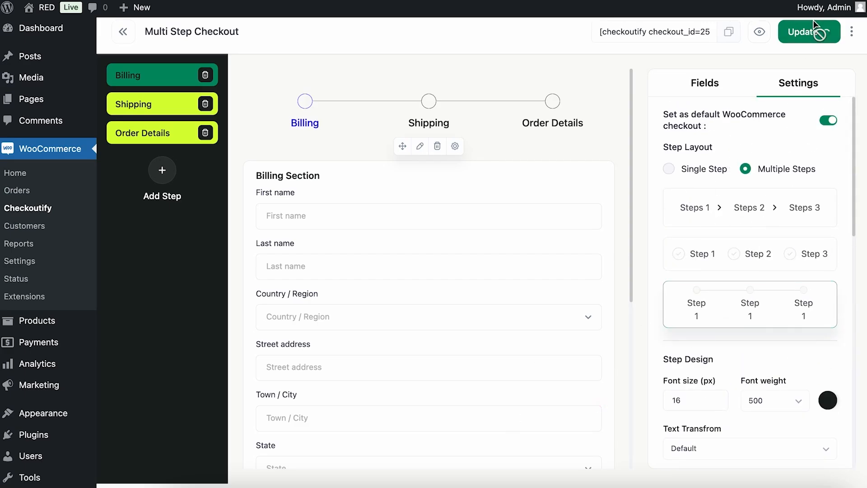
Open the store in a new tab, go to the cart and proceed to checkout.
{"action": "mouse_move", "coordinate": [46, 7]}
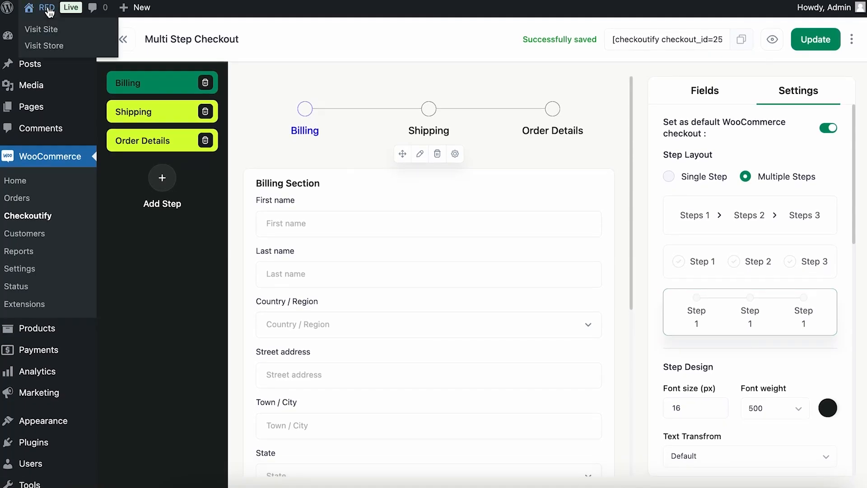
{"action": "right_click", "coordinate": [44, 47]}
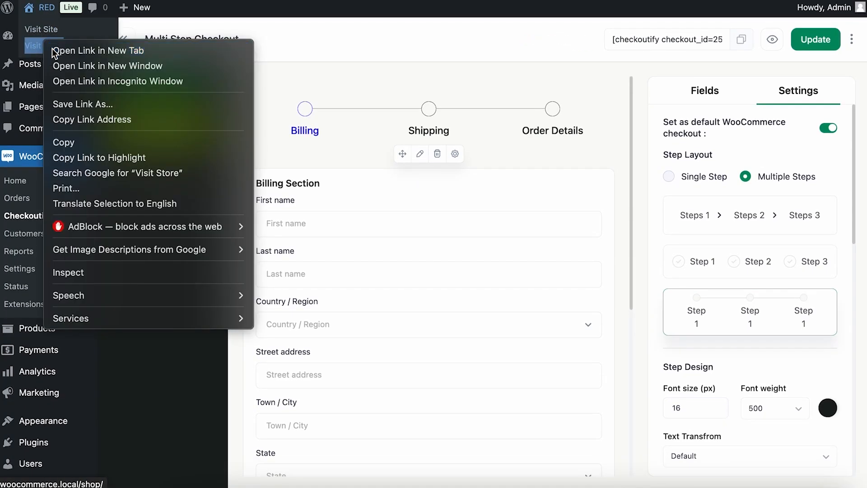
{"action": "left_click", "coordinate": [52, 48]}
{"action": "left_click", "coordinate": [687, 0]}
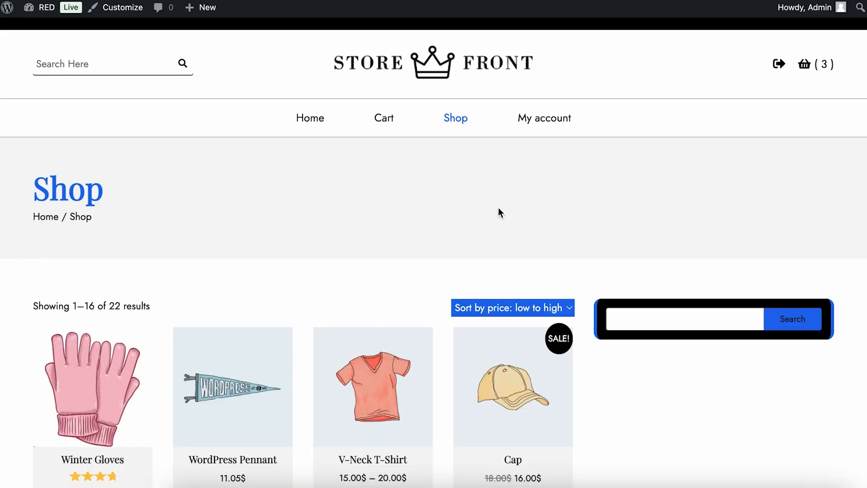
{"action": "scroll", "coordinate": [499, 212], "scroll_direction": "down", "scroll_amount": 1}
{"action": "left_click", "coordinate": [382, 82]}
{"action": "scroll", "coordinate": [539, 197], "scroll_direction": "down", "scroll_amount": 5}
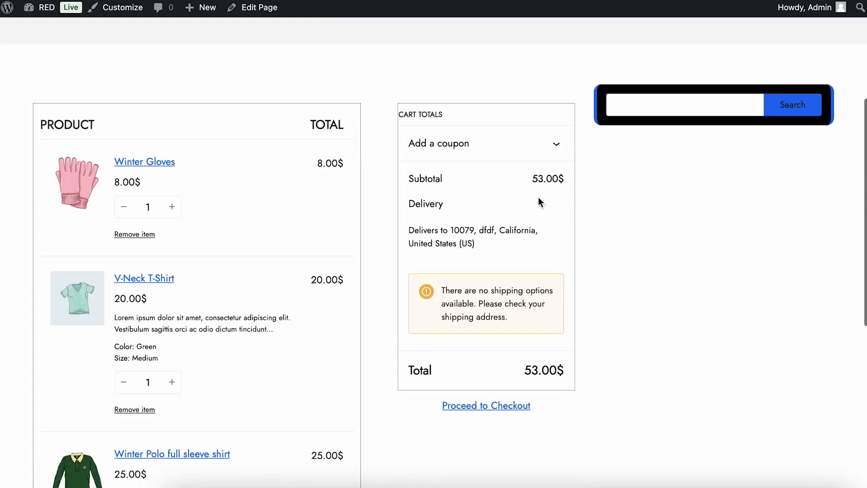
{"action": "scroll", "coordinate": [538, 199], "scroll_direction": "down", "scroll_amount": 4}
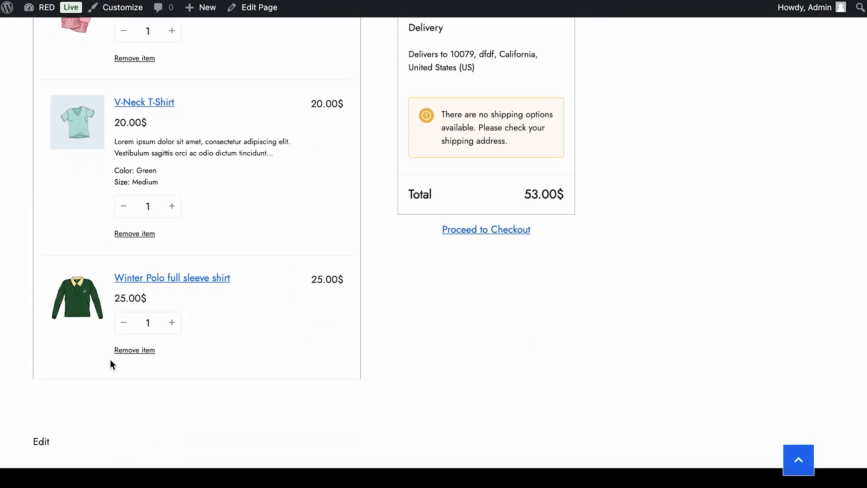
{"action": "left_click", "coordinate": [482, 234]}
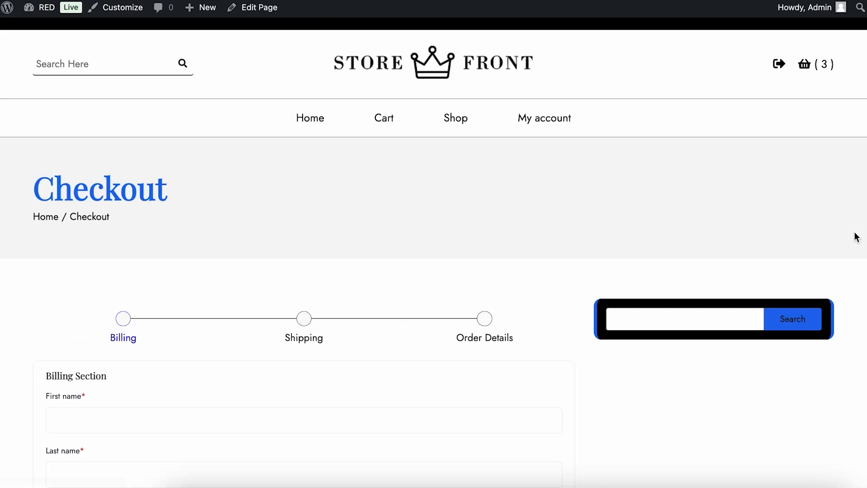
Scroll through the live Billing step and try to continue with Next.
{"action": "scroll", "coordinate": [607, 193], "scroll_direction": "down", "scroll_amount": 10}
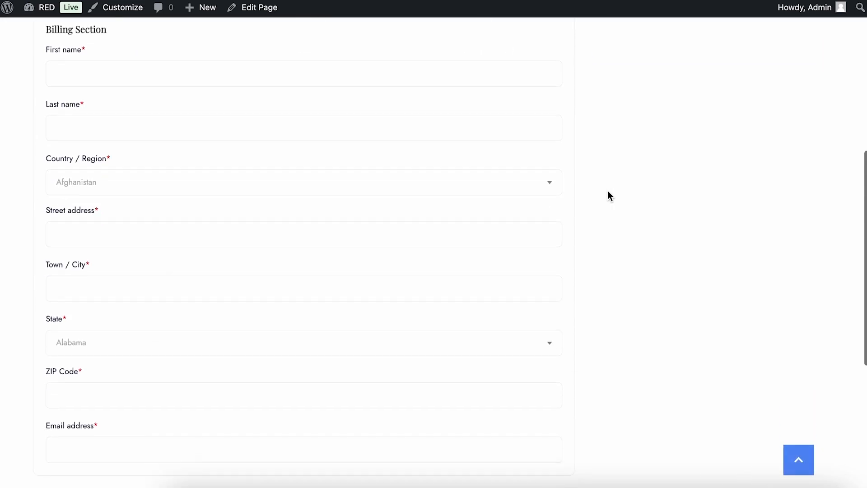
{"action": "scroll", "coordinate": [607, 191], "scroll_direction": "up", "scroll_amount": 10}
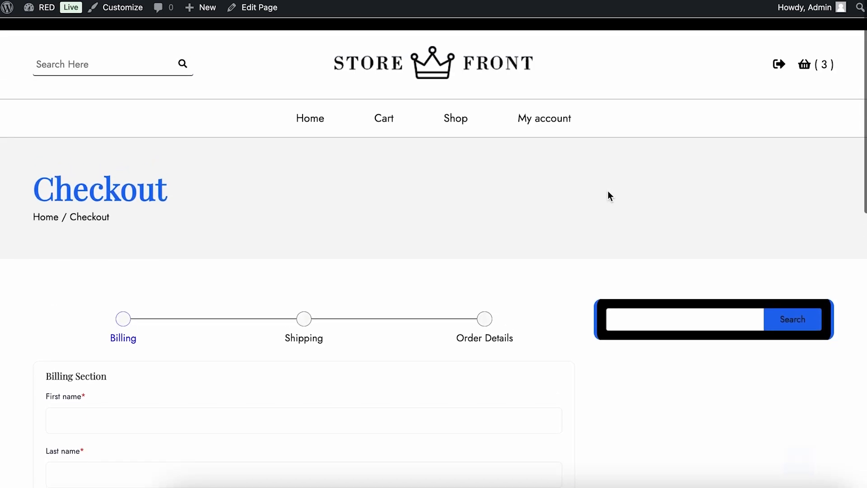
{"action": "scroll", "coordinate": [608, 191], "scroll_direction": "down", "scroll_amount": 5}
{"action": "scroll", "coordinate": [608, 195], "scroll_direction": "down", "scroll_amount": 7}
{"action": "scroll", "coordinate": [607, 194], "scroll_direction": "up", "scroll_amount": 14}
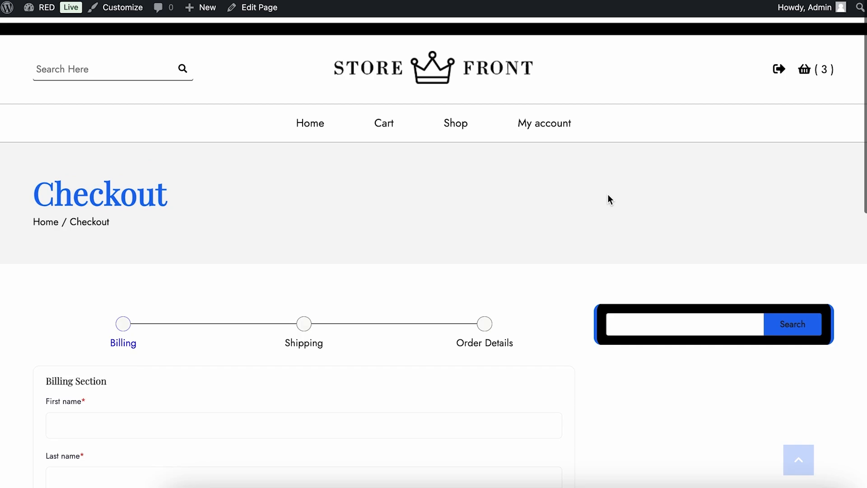
{"action": "scroll", "coordinate": [566, 188], "scroll_direction": "down", "scroll_amount": 10}
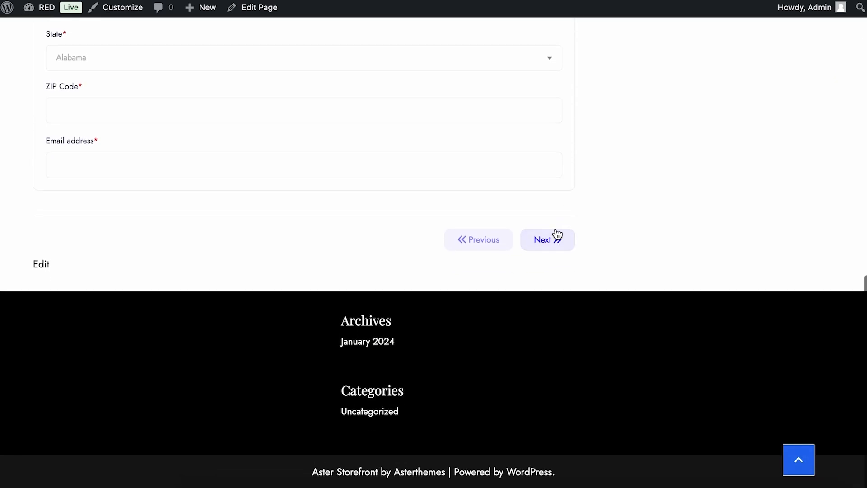
{"action": "left_click", "coordinate": [553, 250]}
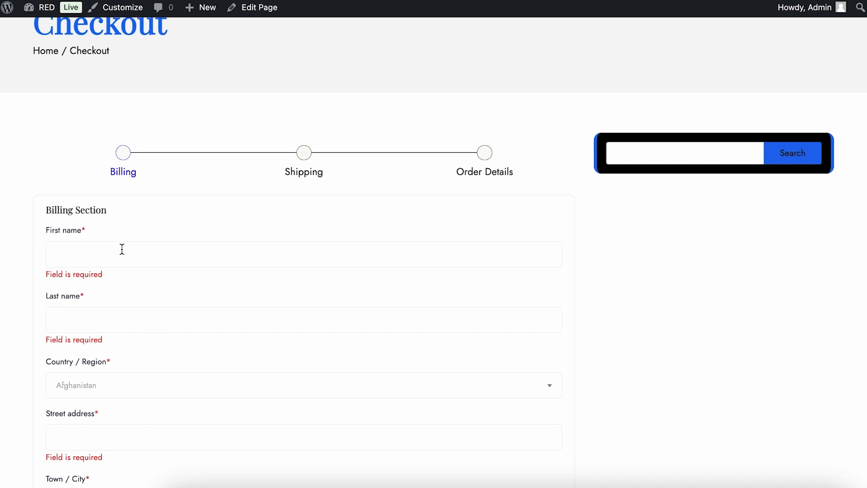
Set the billing country to United States (US).
{"action": "left_click", "coordinate": [109, 393]}
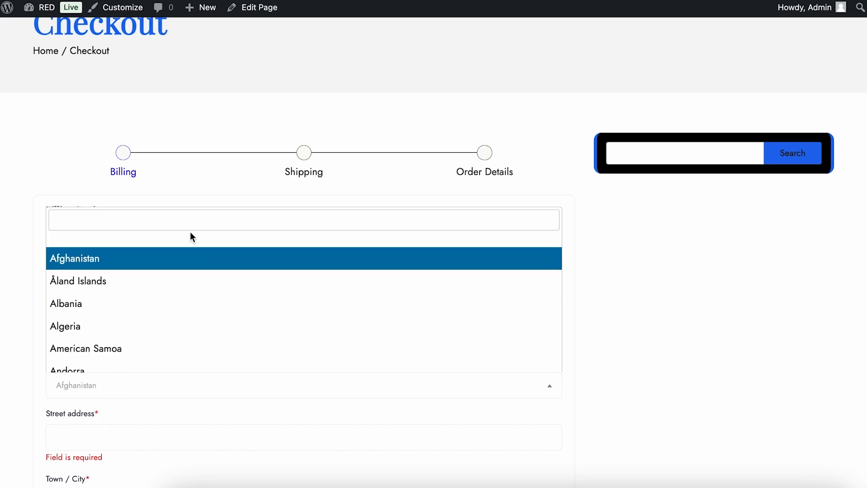
{"action": "type", "text": "uni"}
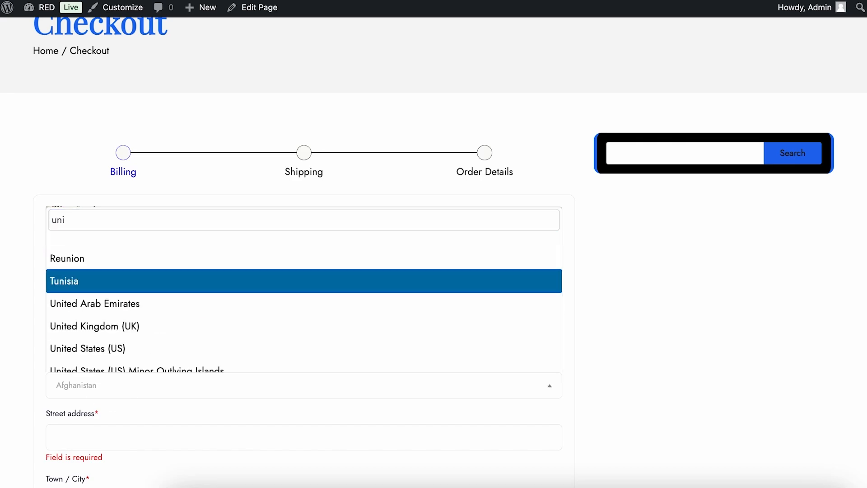
{"action": "left_click", "coordinate": [253, 348]}
Set the billing state to Texas.
{"action": "scroll", "coordinate": [260, 307], "scroll_direction": "down", "scroll_amount": 4}
{"action": "left_click", "coordinate": [175, 245]}
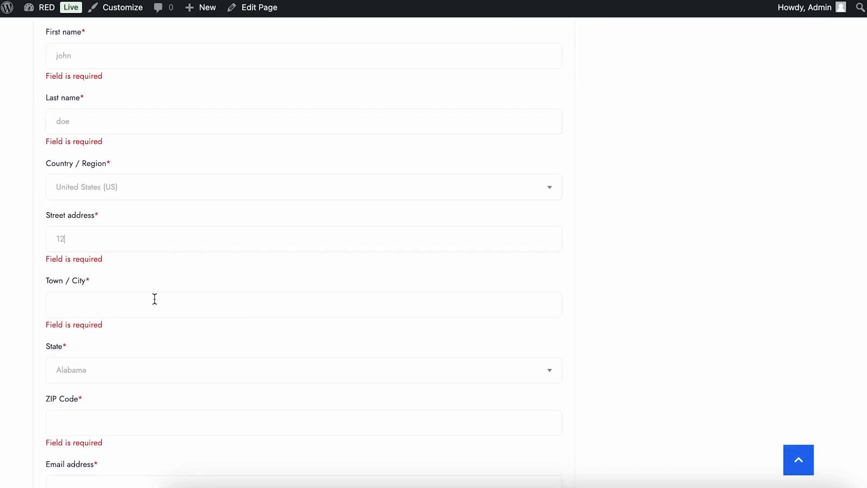
{"action": "left_click", "coordinate": [165, 373]}
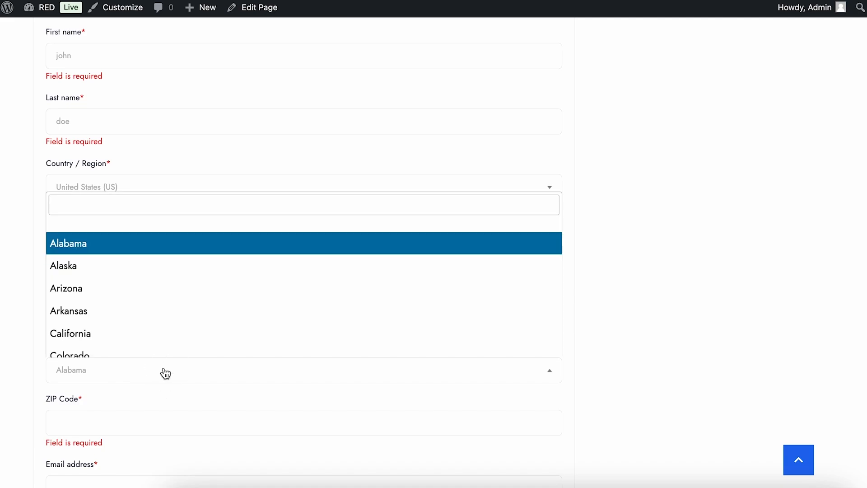
{"action": "type", "text": "tex"}
{"action": "key", "text": "Return"}
Continue from the completed Billing step to the Shipping step.
{"action": "scroll", "coordinate": [250, 301], "scroll_direction": "down", "scroll_amount": 3}
{"action": "scroll", "coordinate": [250, 301], "scroll_direction": "down", "scroll_amount": 2}
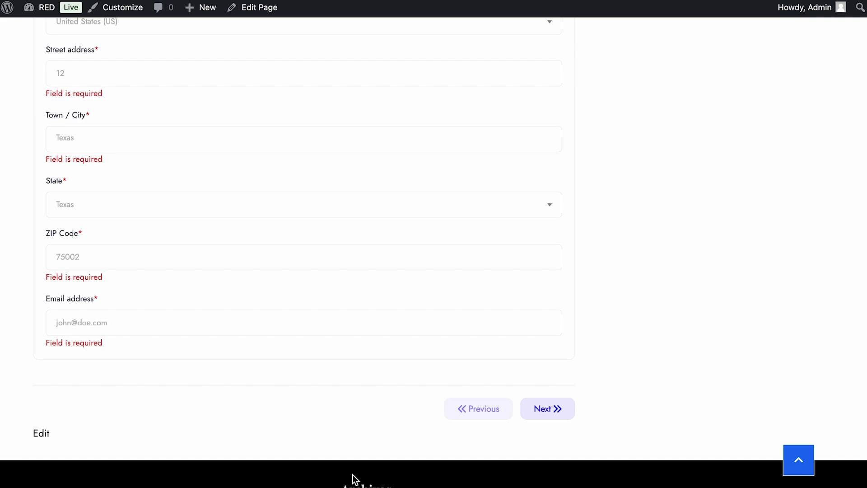
{"action": "left_click", "coordinate": [559, 415]}
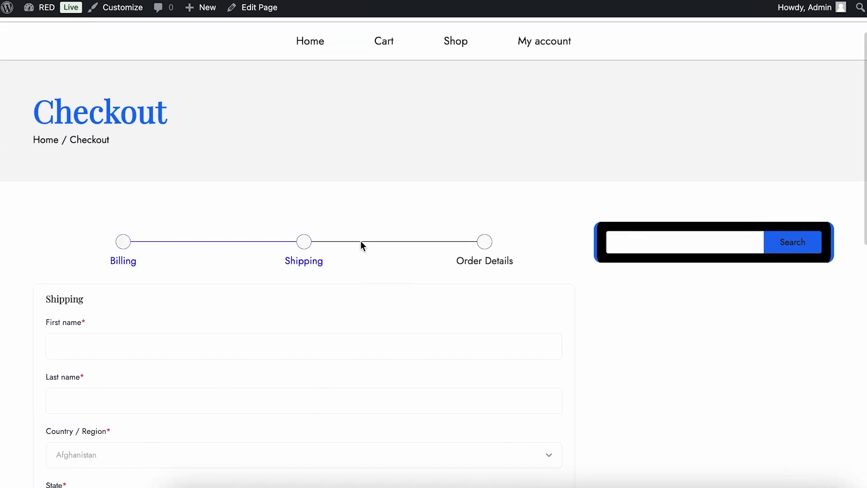
Set the shipping country to United States (US).
{"action": "scroll", "coordinate": [304, 316], "scroll_direction": "down", "scroll_amount": 3}
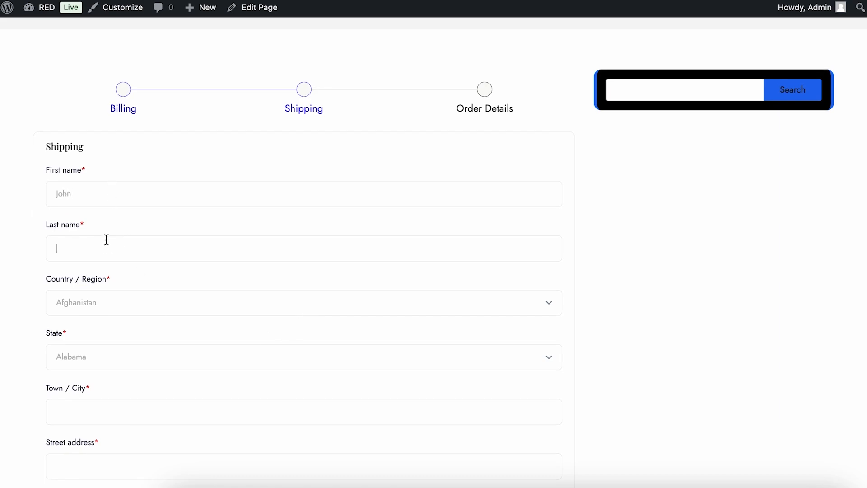
{"action": "left_click", "coordinate": [201, 307]}
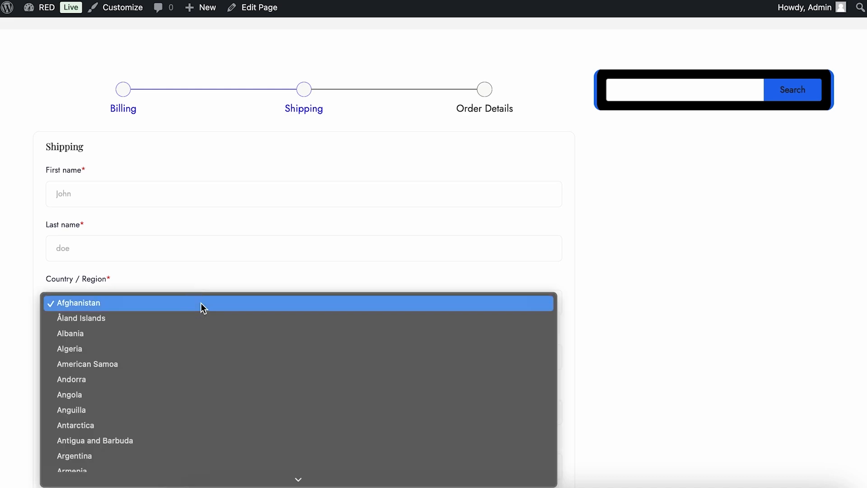
{"action": "type", "text": "un"}
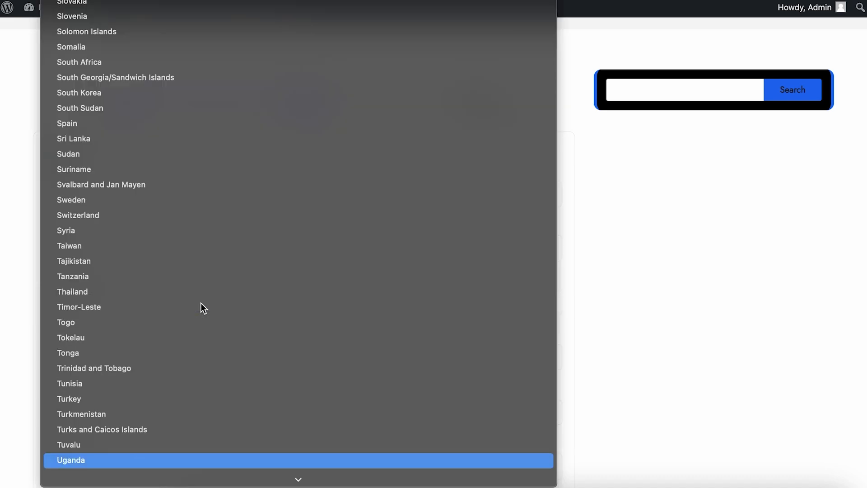
{"action": "scroll", "coordinate": [202, 304], "scroll_direction": "down", "scroll_amount": 3}
{"action": "left_click", "coordinate": [179, 371]}
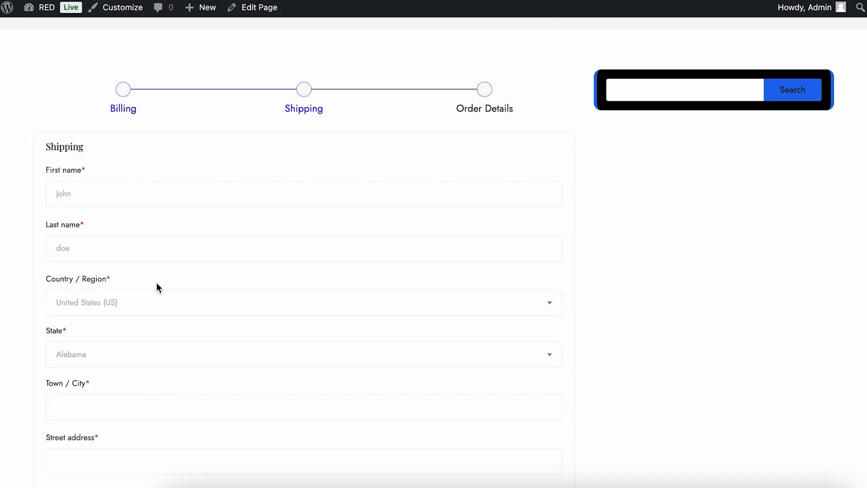
Set the shipping state to Texas.
{"action": "scroll", "coordinate": [157, 287], "scroll_direction": "down", "scroll_amount": 3}
{"action": "left_click", "coordinate": [147, 244]}
{"action": "type", "text": "te"}
{"action": "left_click", "coordinate": [135, 323]}
Enter 233 as the shipping apartment, suite or unit and continue to the Order Details step.
{"action": "left_click", "coordinate": [149, 291]}
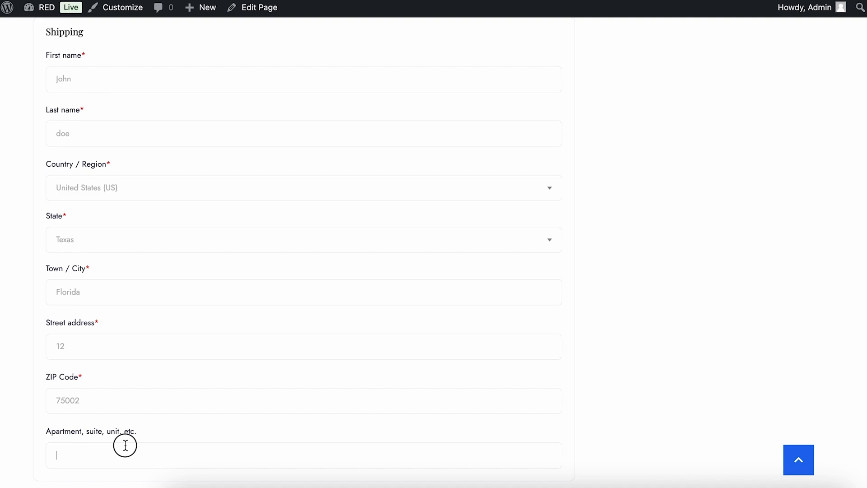
{"action": "scroll", "coordinate": [131, 447], "scroll_direction": "down", "scroll_amount": 3}
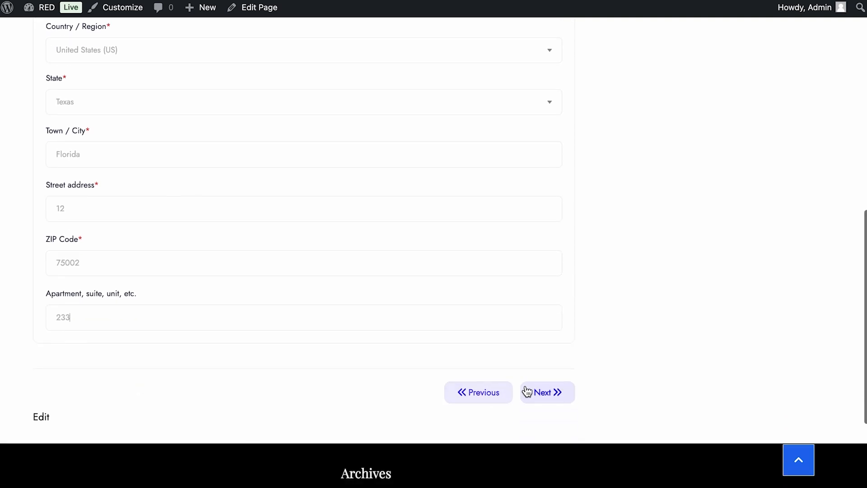
{"action": "left_click", "coordinate": [545, 391]}
Place the order with Cash on delivery and scroll through the order confirmation details.
{"action": "scroll", "coordinate": [507, 274], "scroll_direction": "up", "scroll_amount": 5}
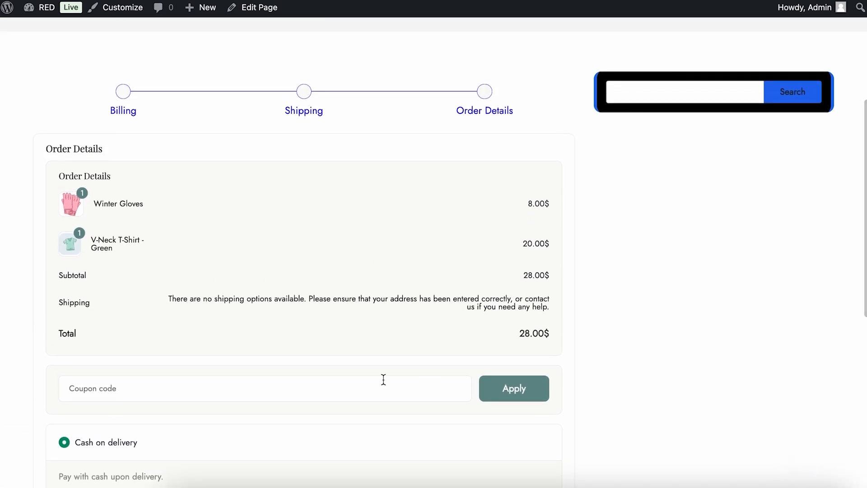
{"action": "scroll", "coordinate": [368, 235], "scroll_direction": "down", "scroll_amount": 3}
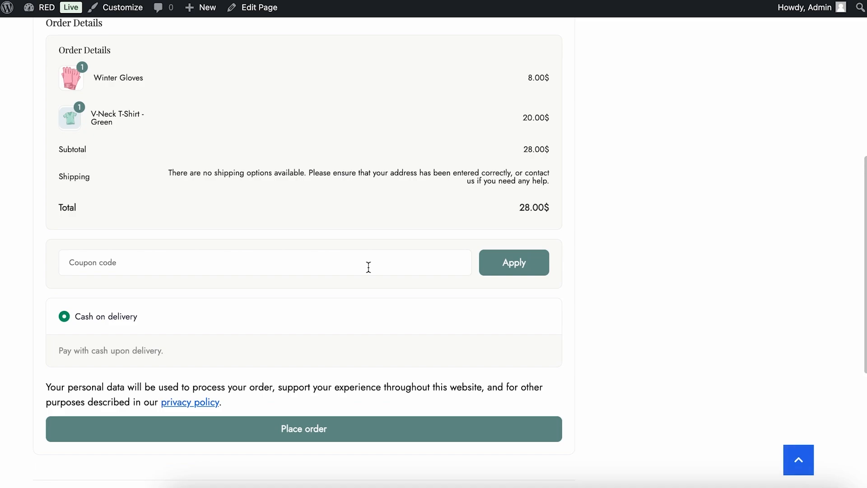
{"action": "left_click", "coordinate": [368, 267]}
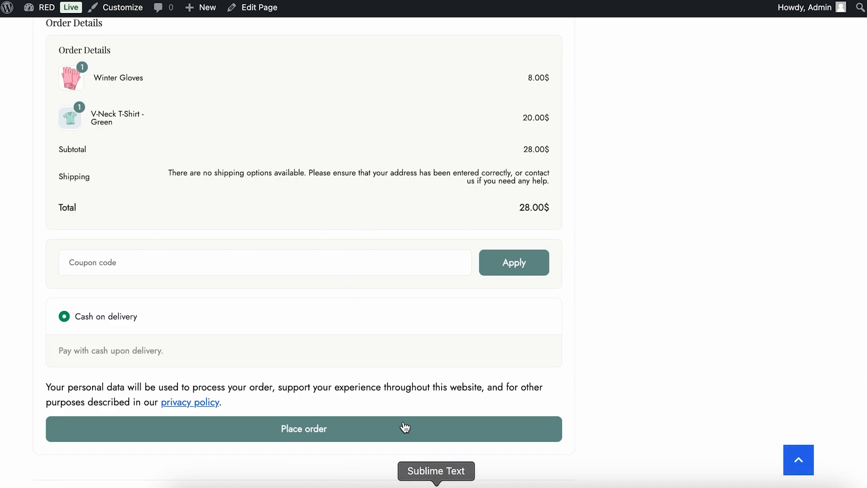
{"action": "left_click", "coordinate": [378, 436]}
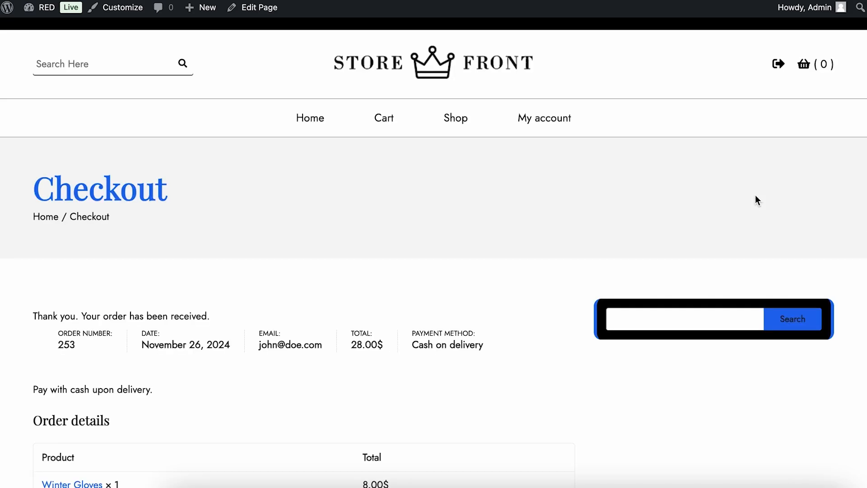
{"action": "scroll", "coordinate": [756, 195], "scroll_direction": "down", "scroll_amount": 10}
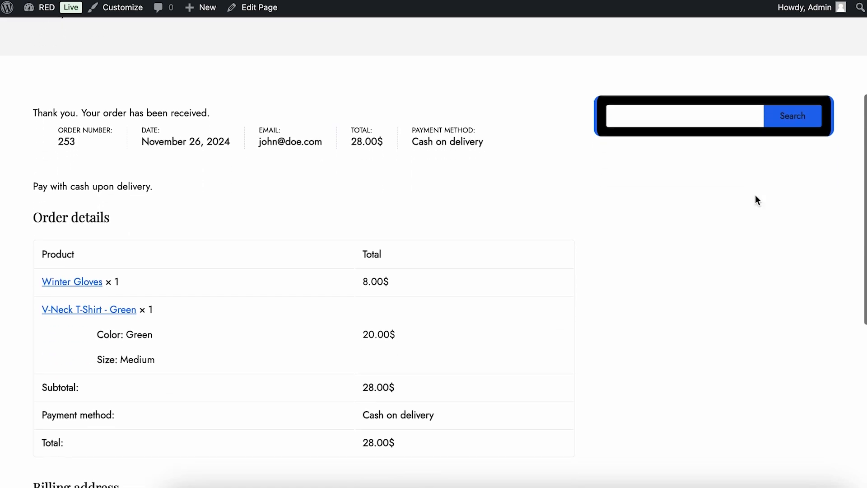
{"action": "scroll", "coordinate": [755, 196], "scroll_direction": "down", "scroll_amount": 1}
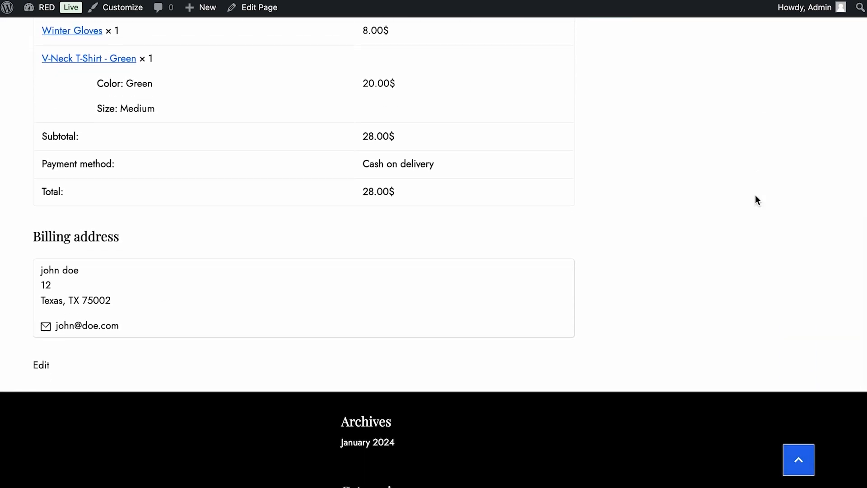